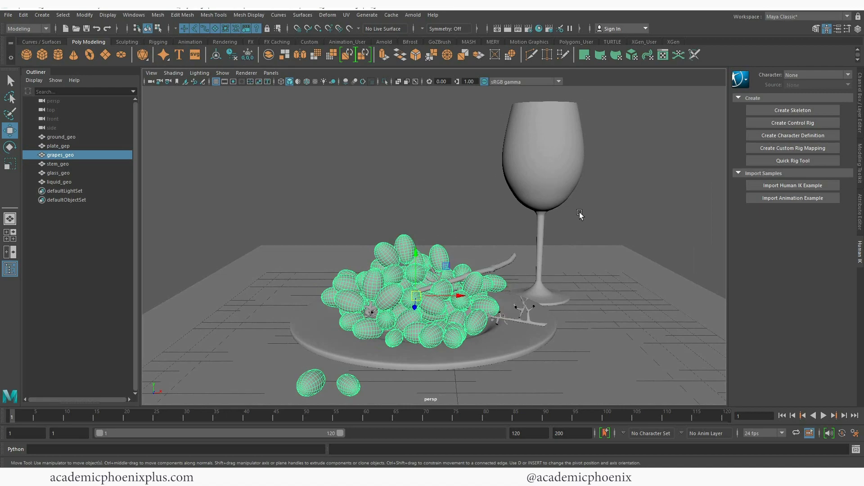
- Examine the wine glass, its liquid and the plate of grapes from several angles
click(553, 179)
alt+drag(654, 189, 530, 278)
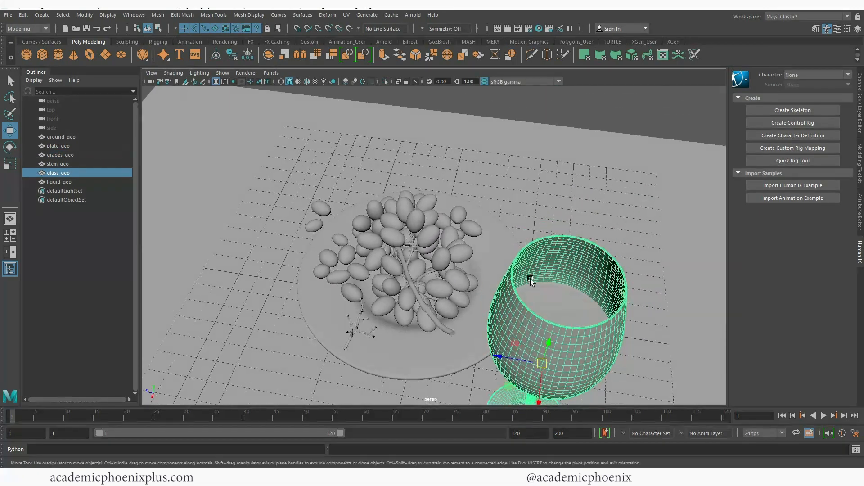
click(534, 293)
alt+drag(416, 314, 512, 203)
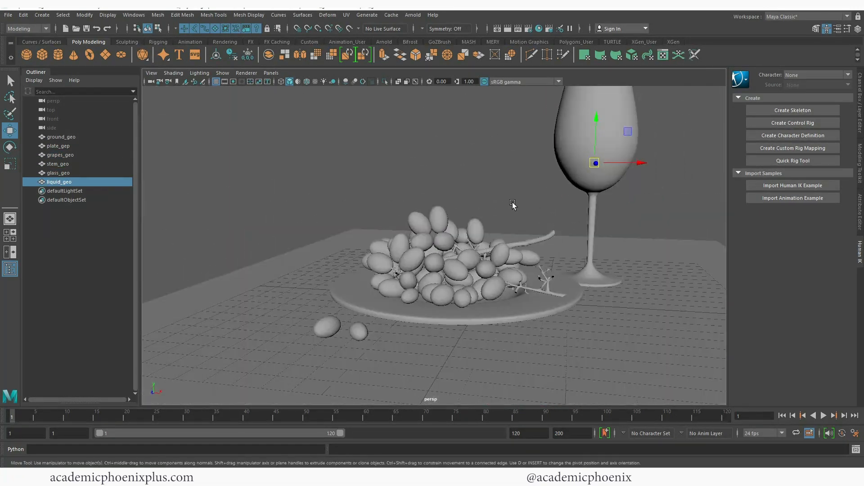
alt+drag(573, 200, 513, 234)
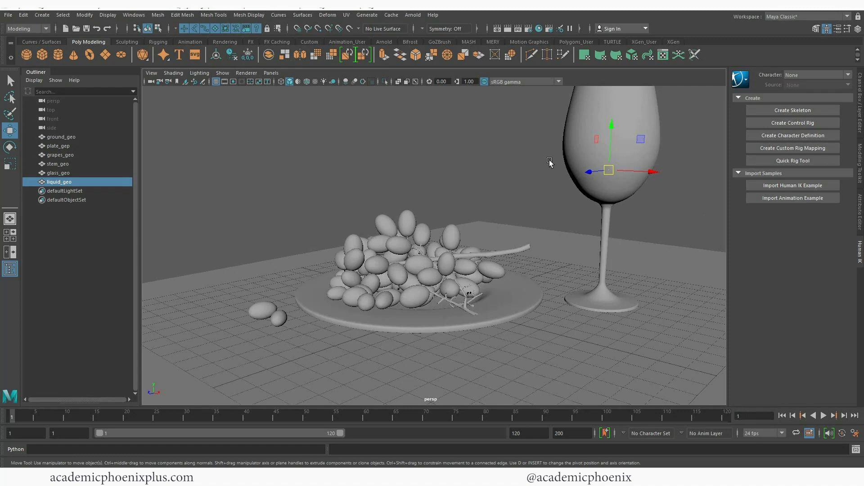
alt+drag(449, 225, 527, 211)
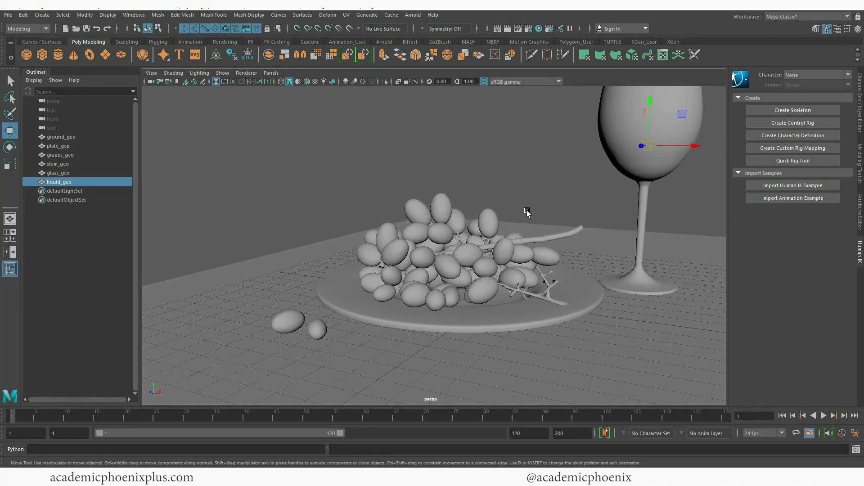
- Add an Arnold Physical Sky light to the scene and start an Arnold render
click(413, 14)
mouse_move(446, 59)
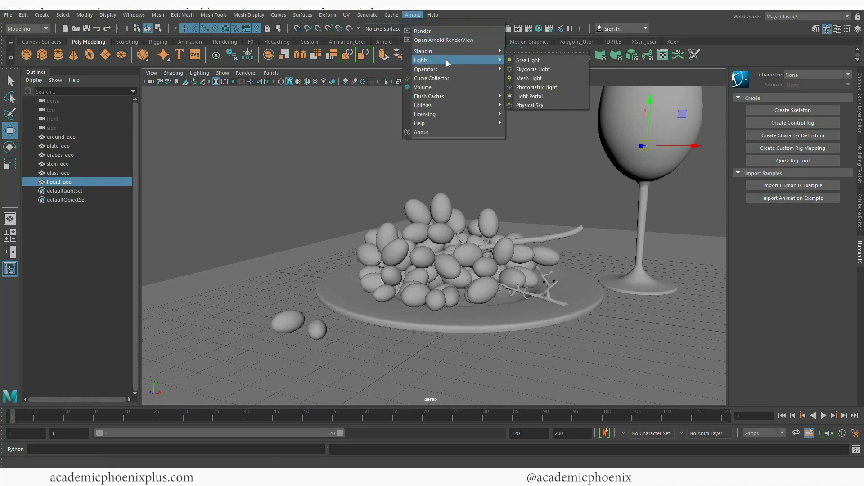
click(532, 107)
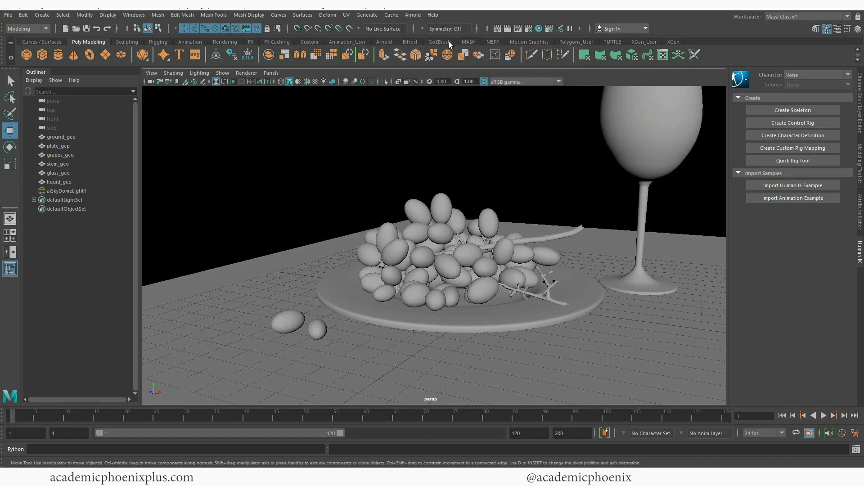
click(413, 15)
click(416, 33)
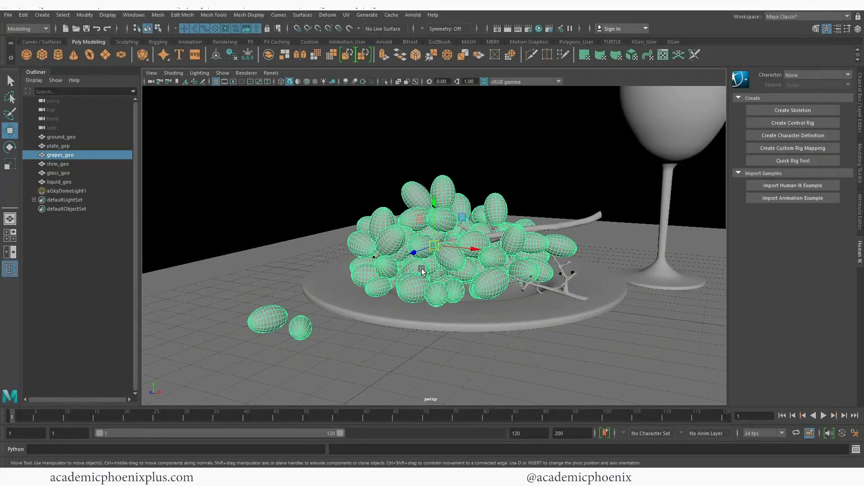
- Examine the grape cluster on the plate up close from several angles
alt+drag(420, 261, 430, 227)
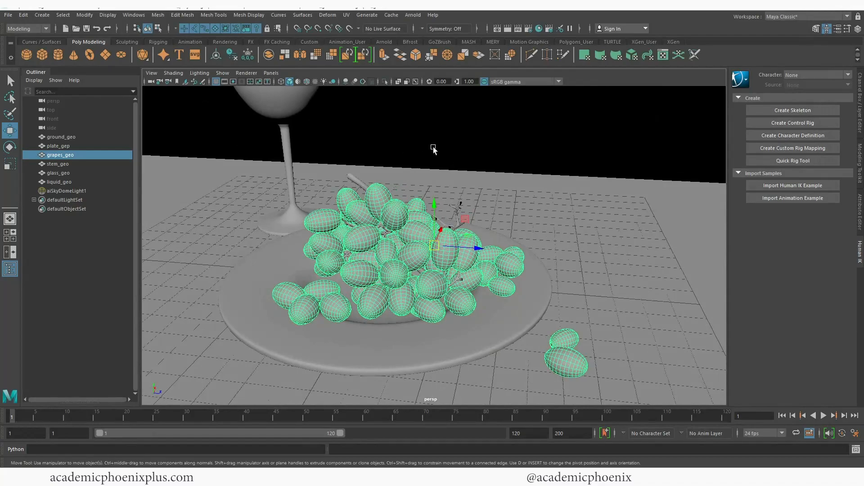
alt+drag(433, 150, 456, 194)
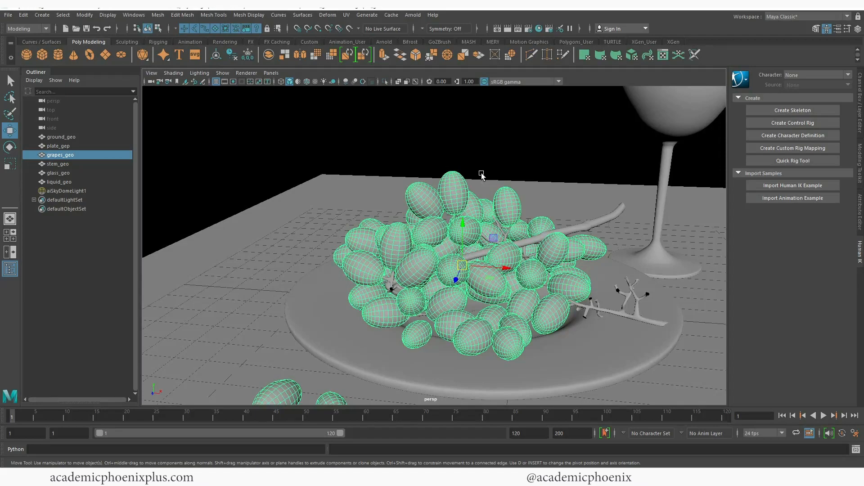
alt+drag(481, 174, 505, 227)
alt+right_drag(527, 205, 441, 211)
alt+drag(441, 211, 346, 221)
alt+right_drag(374, 203, 481, 174)
alt+drag(481, 175, 467, 189)
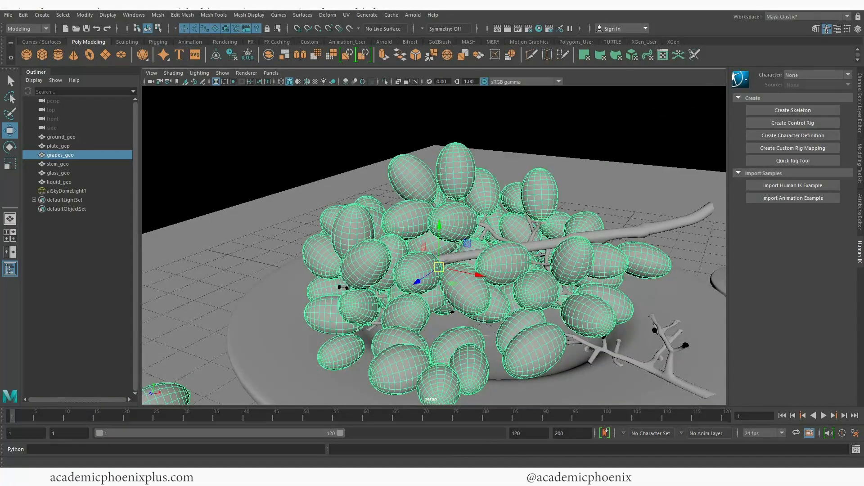
- Switch to the browser and study several reference photos in the grapes image search results
click(485, 477)
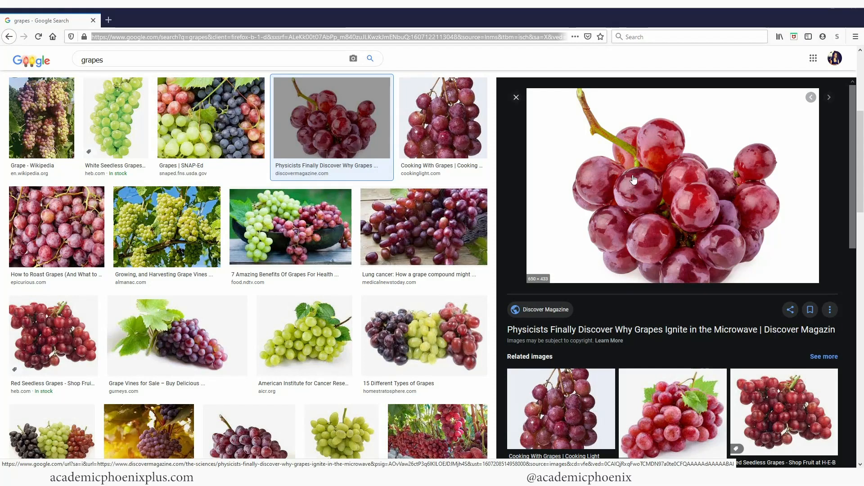
click(450, 151)
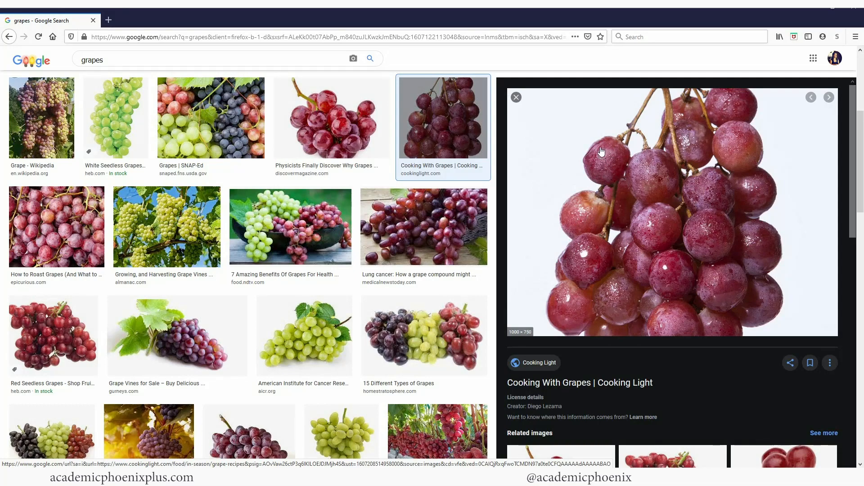
key(Left)
key(Left)
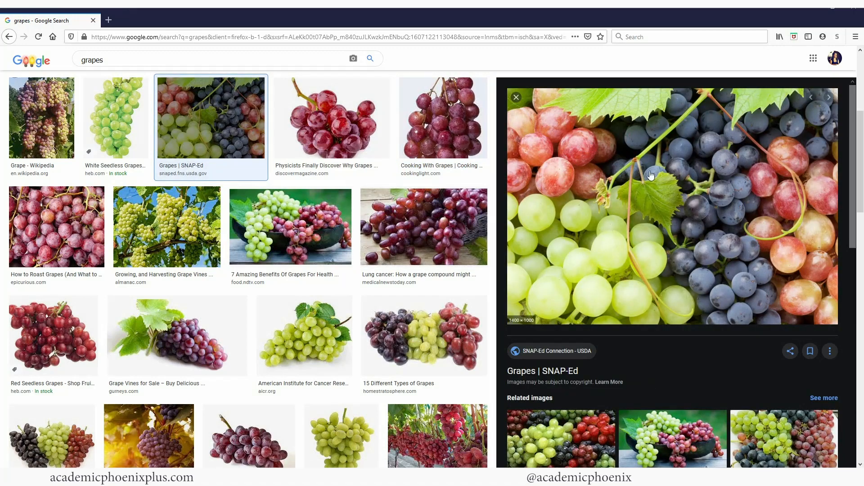
click(216, 340)
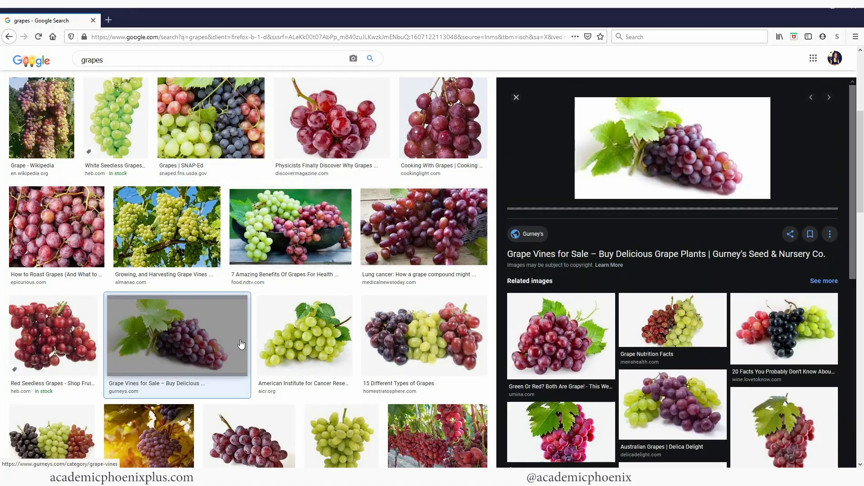
click(310, 130)
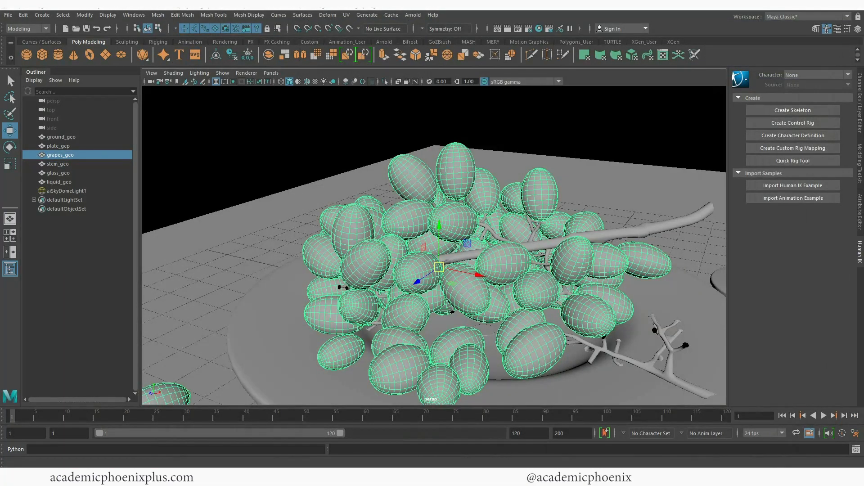
- Assign a new Arnold aiStandardSurface material to the grapes
right_drag(462, 176, 454, 407)
click(315, 230)
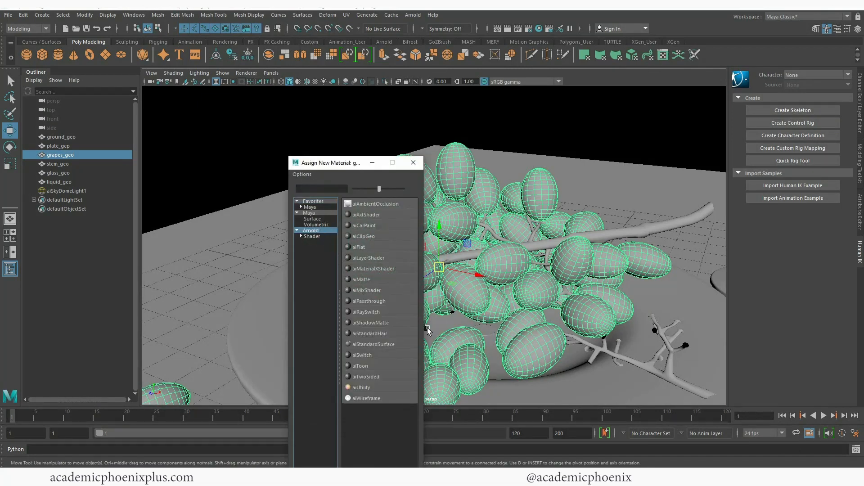
click(382, 345)
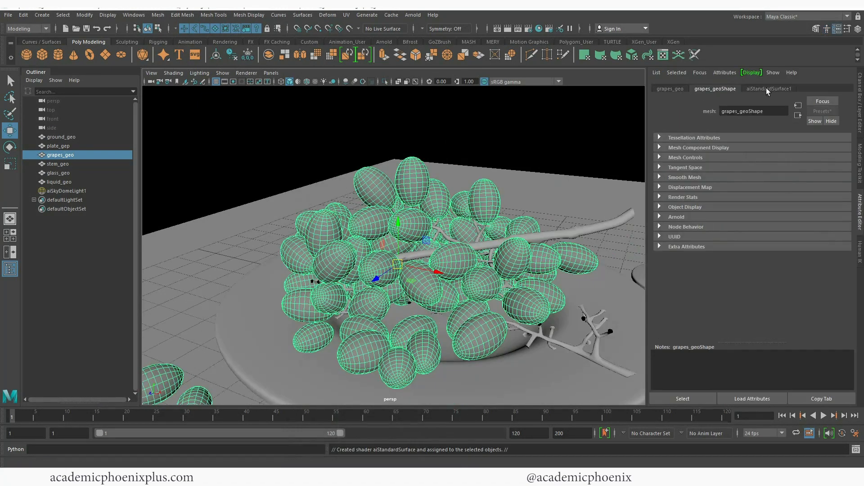
- Rename the grapes' new material to grape_shader
click(766, 88)
double_click(776, 111)
text(grap)
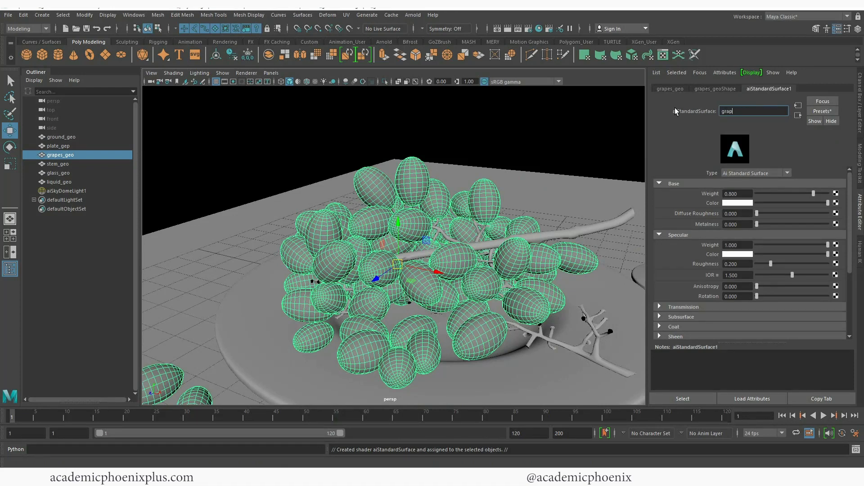
text(e shader)
key(Return)
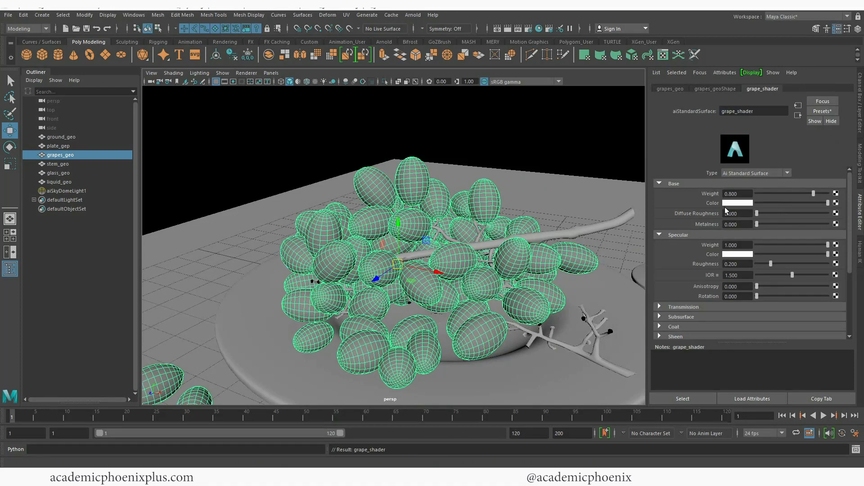
- Set the grape shader's base color to a dark reddish purple
click(737, 204)
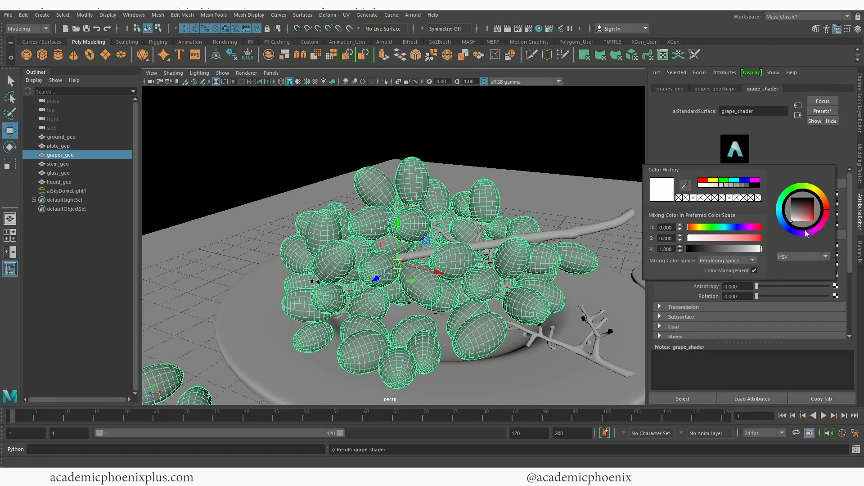
drag(805, 214, 807, 210)
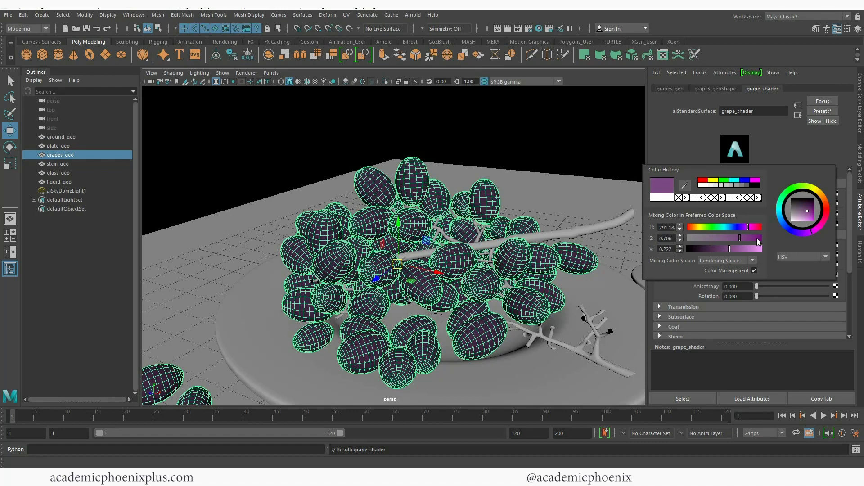
drag(819, 223, 822, 223)
- Render the purple grapes in Arnold, stop the render partway and store a snapshot of it
click(413, 15)
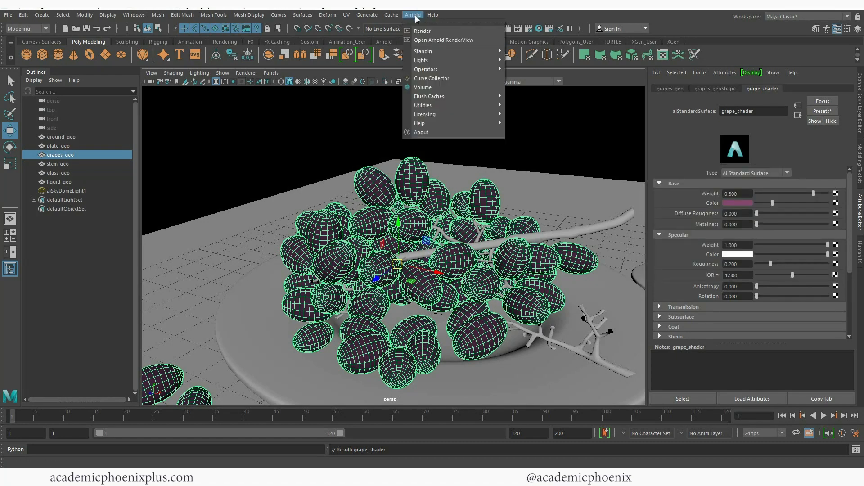
click(418, 32)
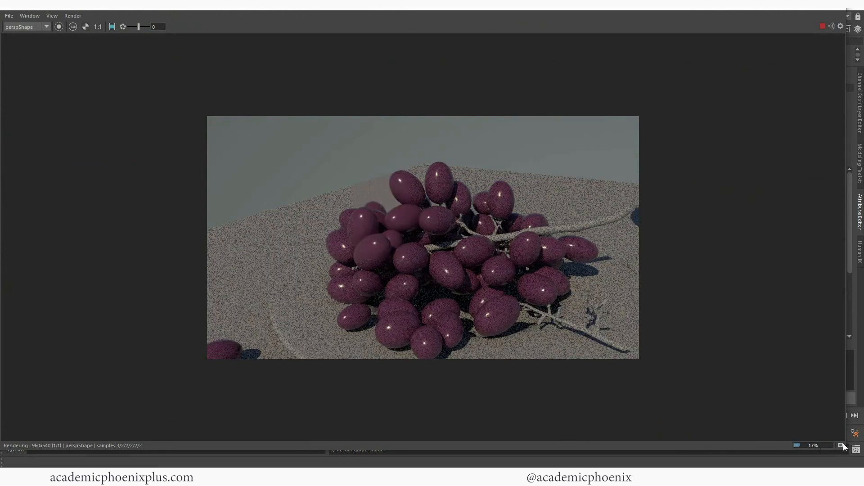
click(822, 26)
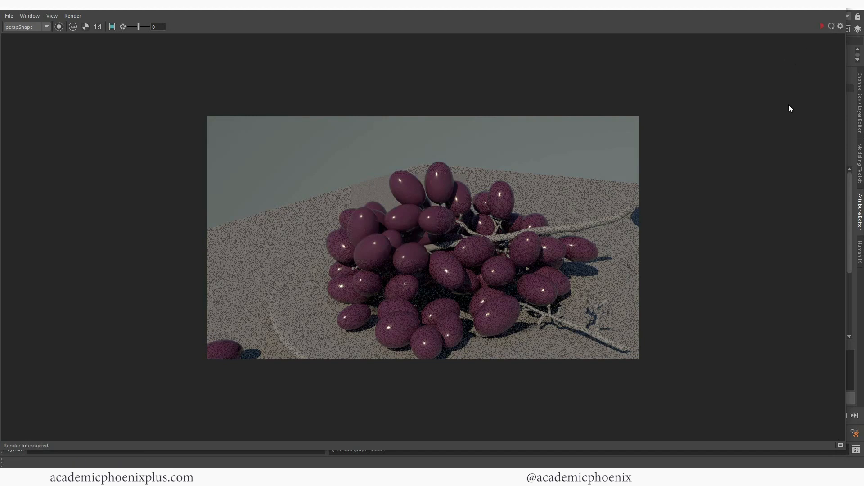
click(841, 446)
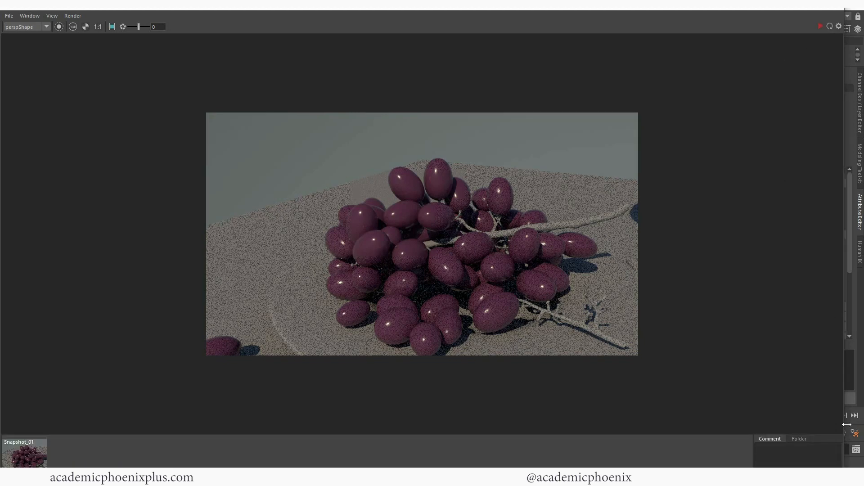
- Shrink the Arnold RenderView window so the viewport and the material attributes stay accessible beside it
drag(846, 424, 347, 389)
scroll(191, 228, down, 1)
click(509, 242)
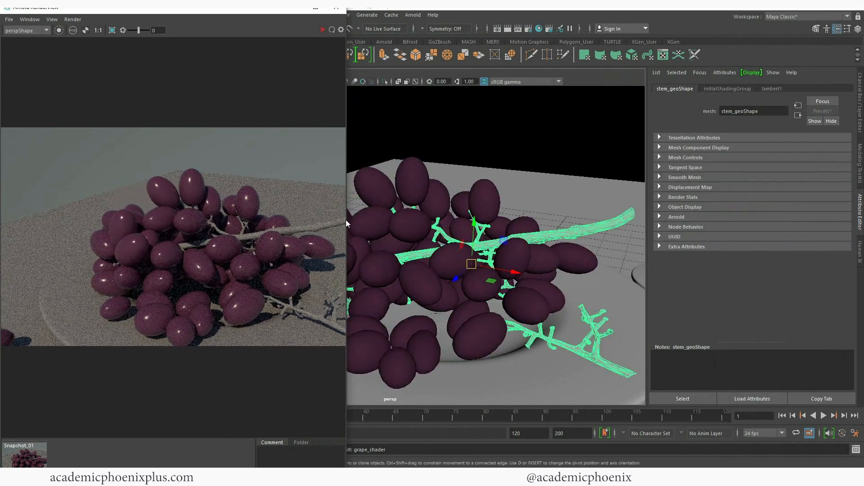
drag(346, 219, 299, 213)
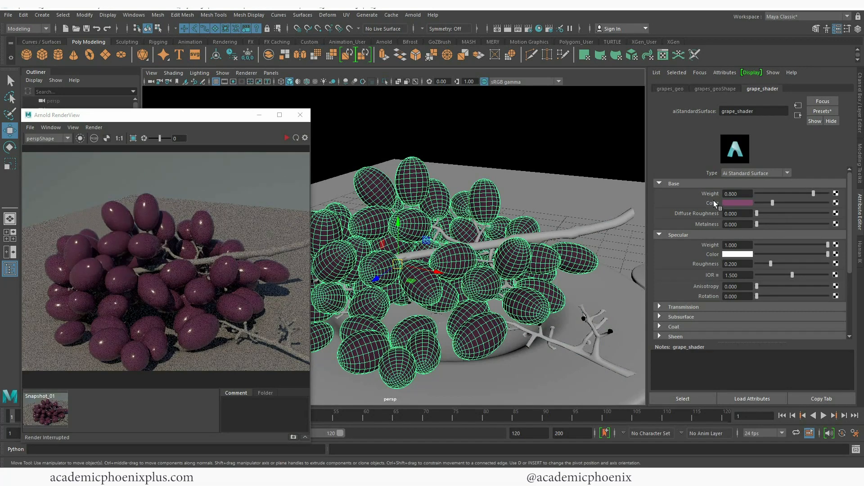
- Connect an Arnold aiNoise texture to the grape shader's base color and restart the render
click(836, 203)
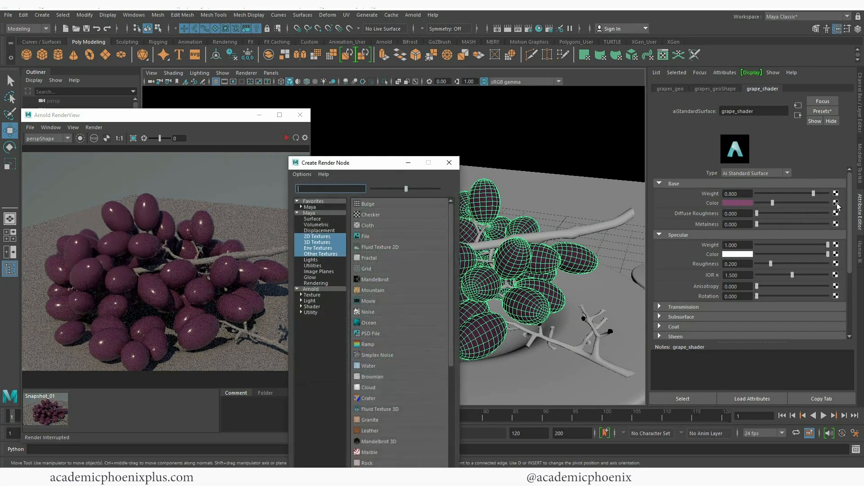
click(311, 289)
click(345, 187)
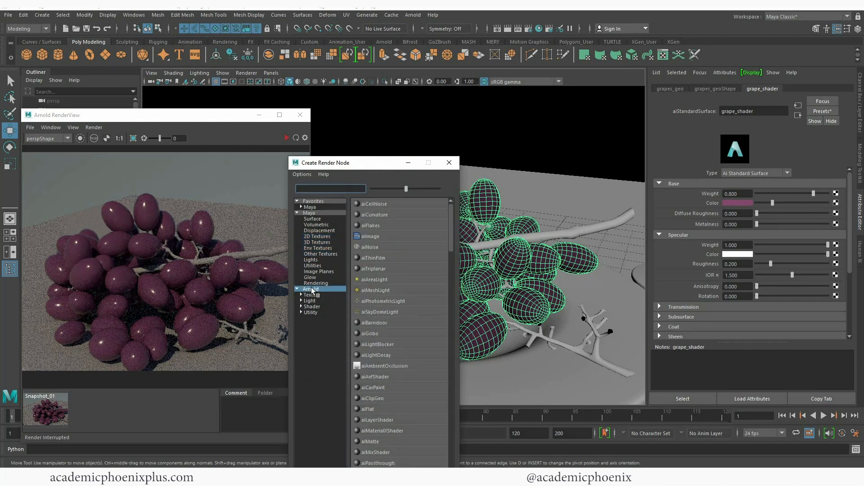
text(noi)
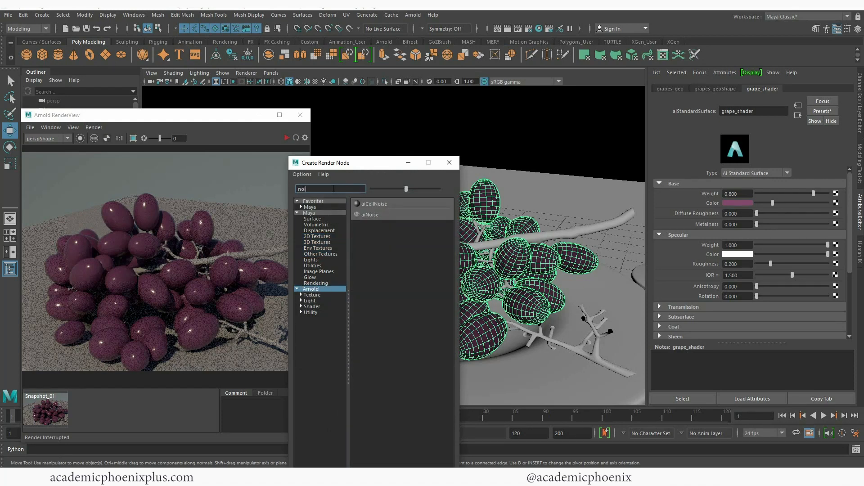
click(364, 216)
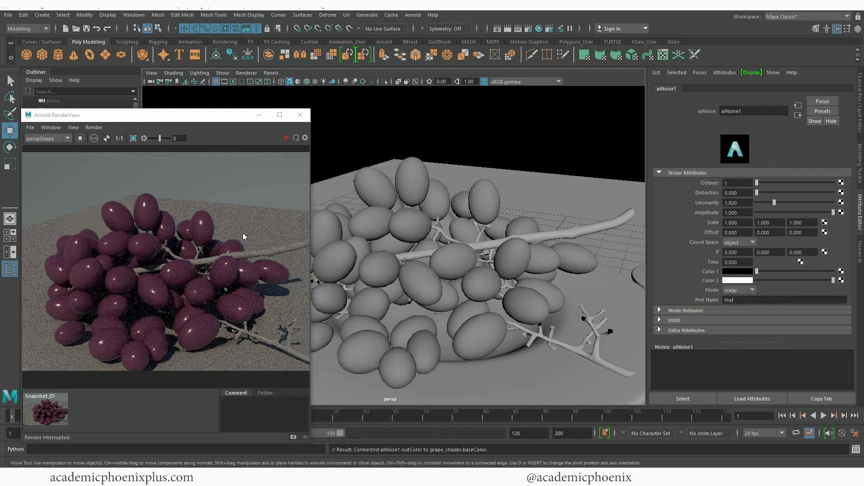
click(287, 138)
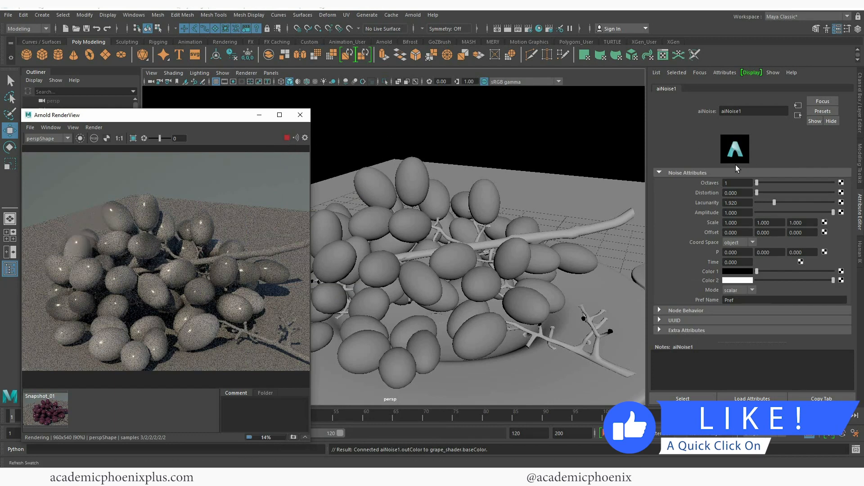
- Set the noise texture's octaves to 7 and its scale to 3 on all three axes
drag(757, 182, 825, 180)
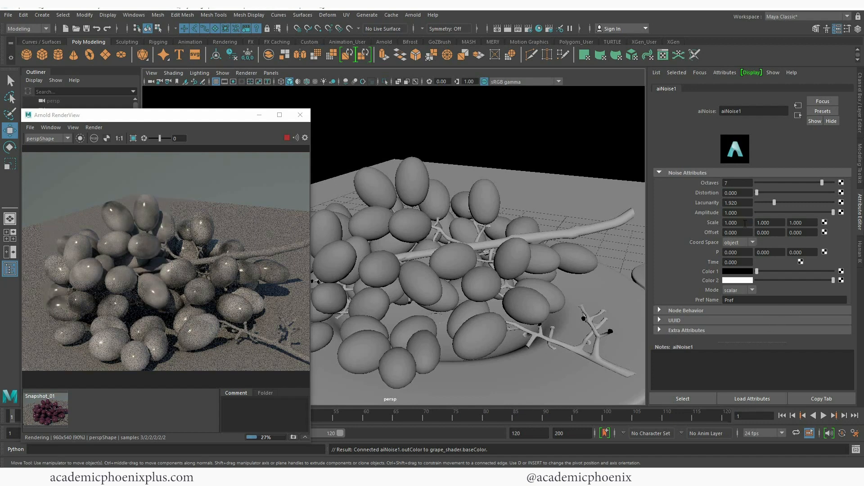
drag(745, 224, 720, 226)
text(3)
key(Tab)
text(3)
key(Tab)
text(3)
key(Tab)
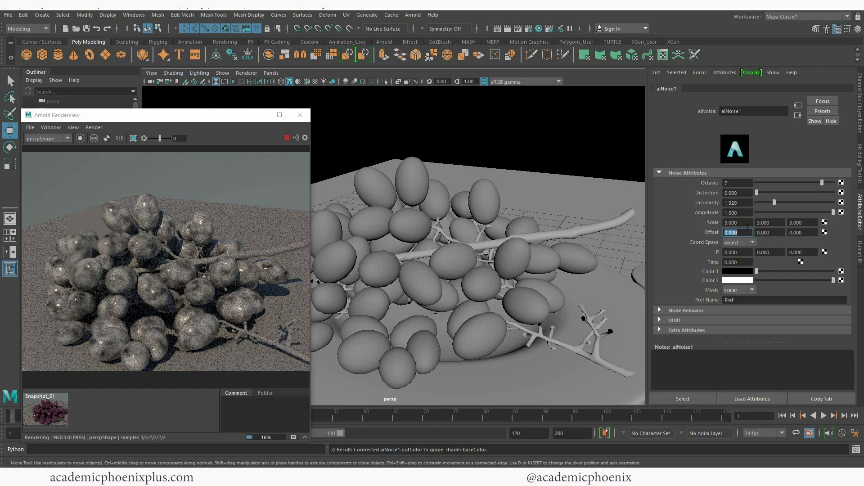
- Set the noise texture's second and third scale values to 4 and reduce its lacunarity to about 1.095
drag(747, 224, 705, 221)
key(Tab)
text(4)
key(Tab)
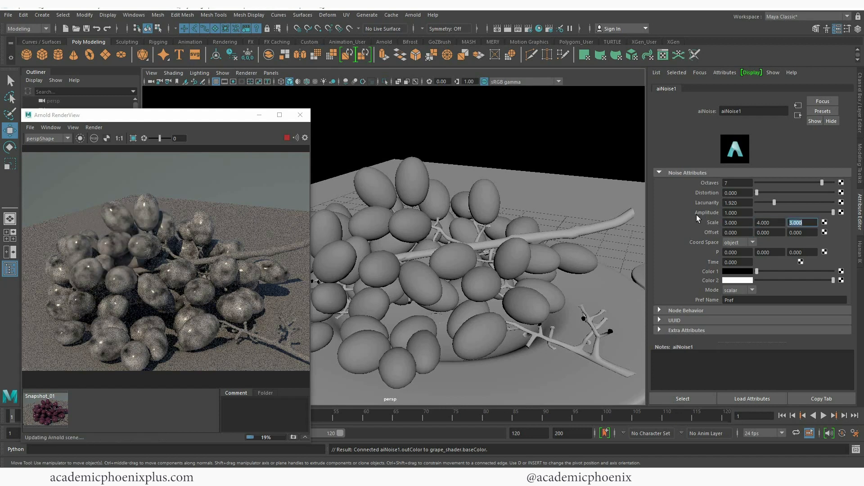
text(4)
key(Tab)
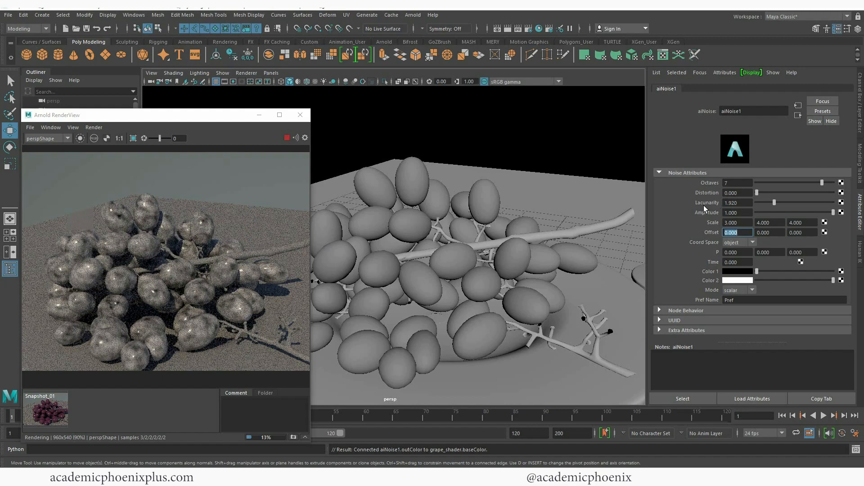
drag(774, 203, 756, 203)
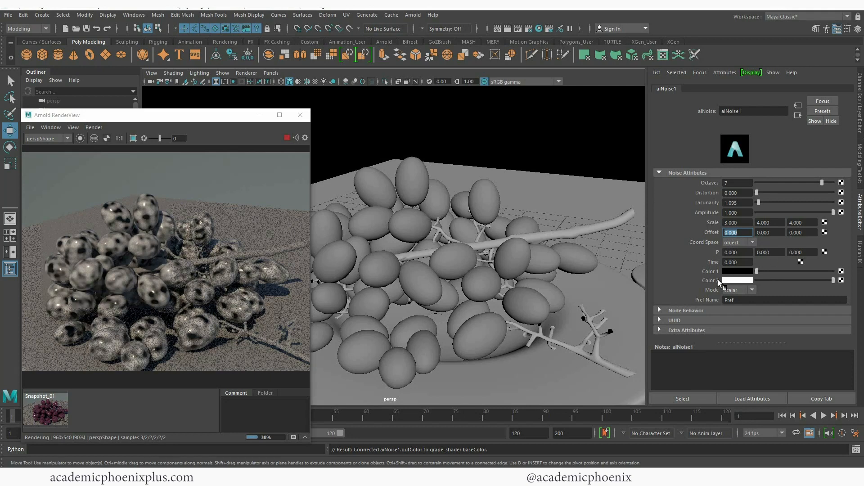
- Set the noise's Color 1 to the saved grape purple and Color 2 to a lighter, less saturated version with value 0.346
click(729, 272)
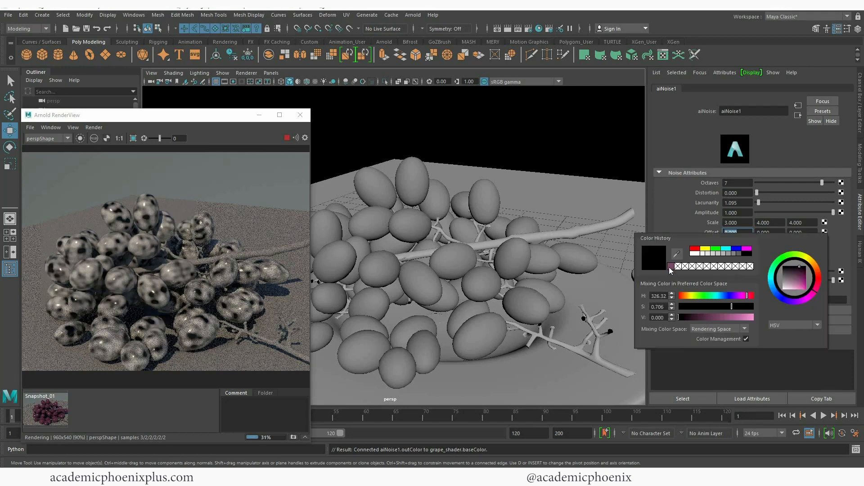
click(670, 267)
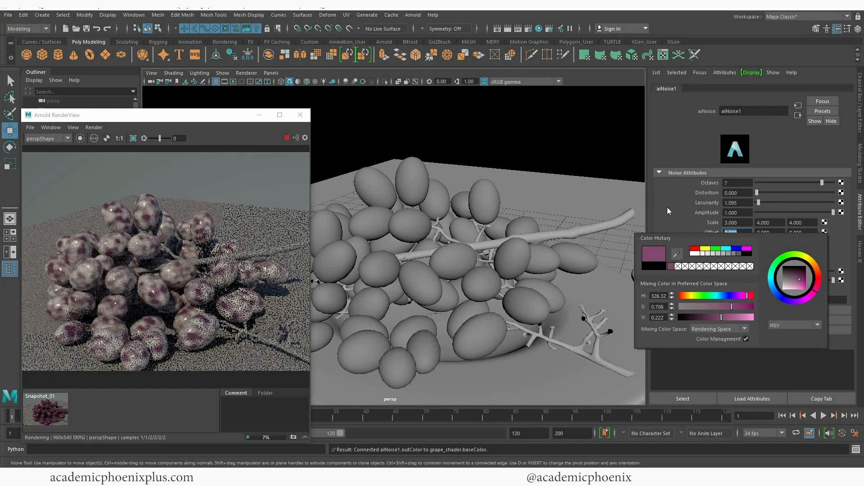
click(733, 281)
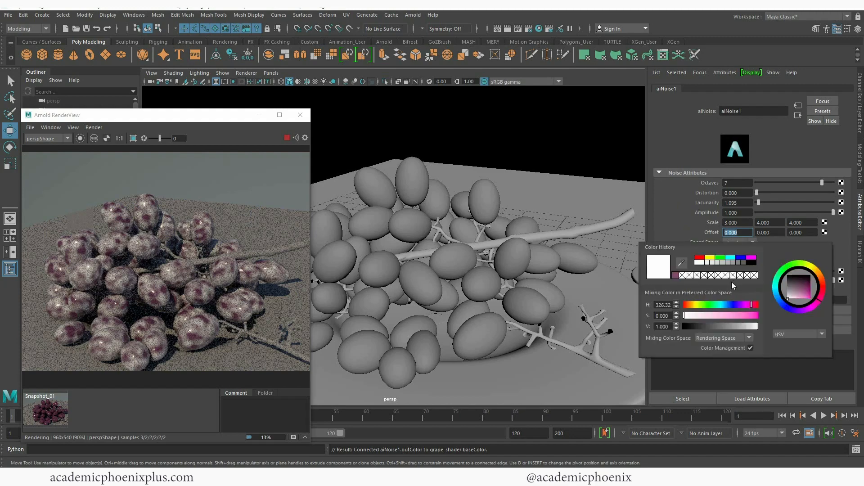
click(676, 276)
mouse_move(723, 326)
mouse_down()
mouse_move(714, 324)
mouse_move(730, 325)
mouse_up()
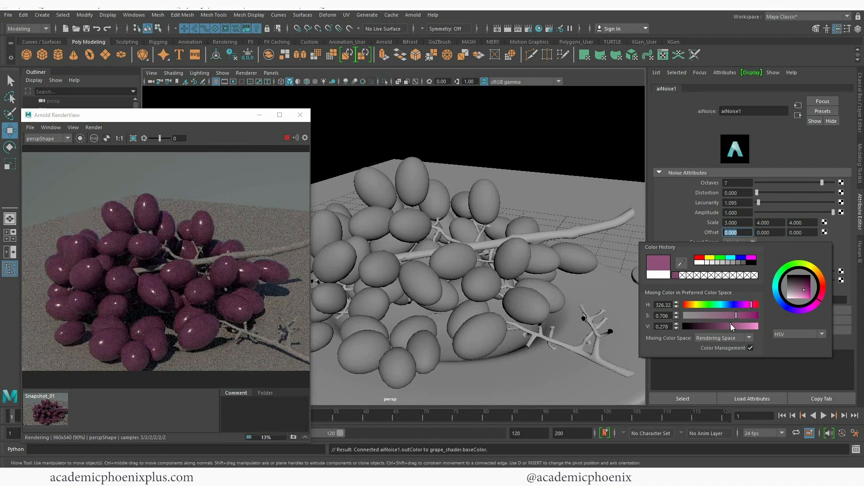
drag(730, 324, 735, 325)
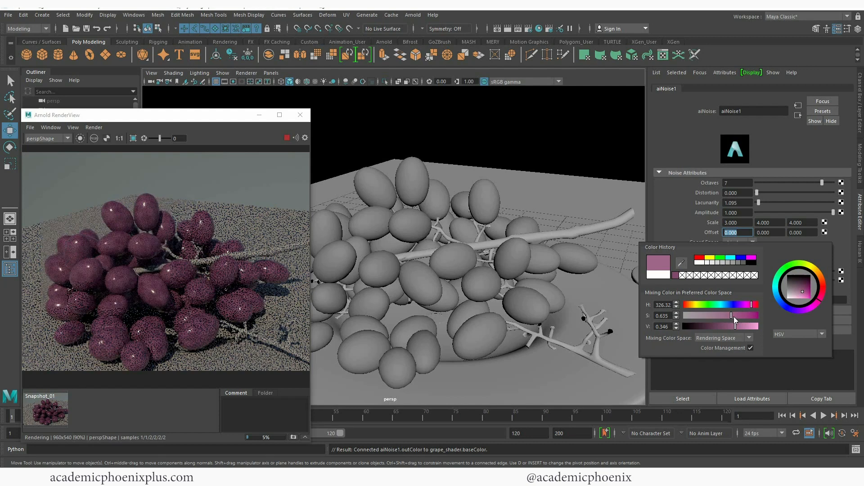
drag(734, 317, 724, 318)
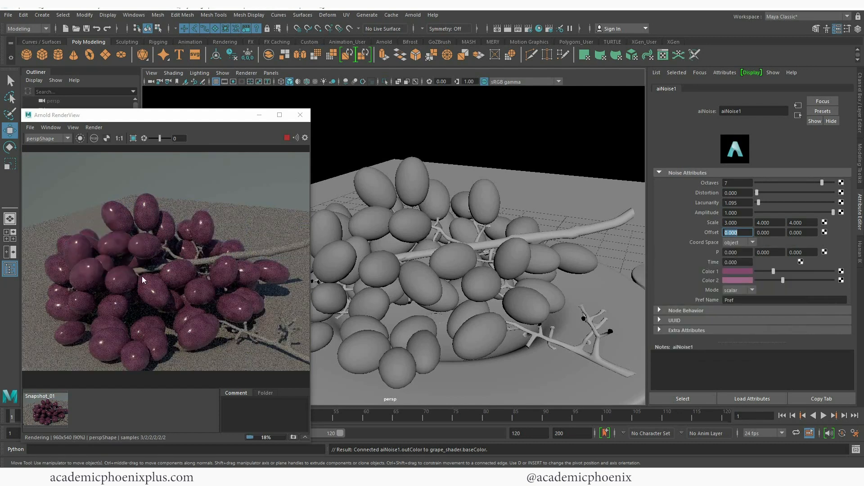
- Fine-tune the brightness of both noise colors, leaving Color 2 slightly brighter, and stop the render
mouse_move(789, 281)
mouse_down()
mouse_move(772, 280)
mouse_move(804, 281)
mouse_up()
drag(776, 271, 778, 271)
drag(803, 281, 791, 281)
click(288, 136)
click(288, 138)
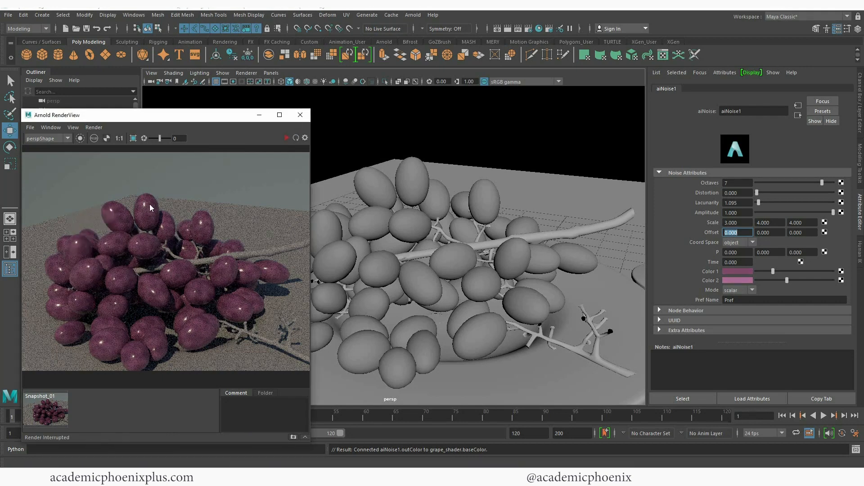
- Minimize the render window, create an Arnold area light and move it out to the side of the plate beside the grapes
click(259, 115)
click(347, 139)
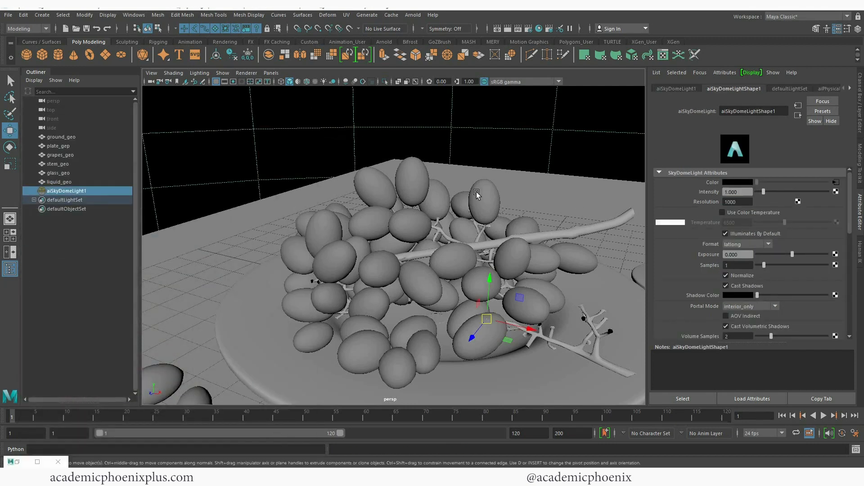
click(413, 15)
mouse_move(455, 60)
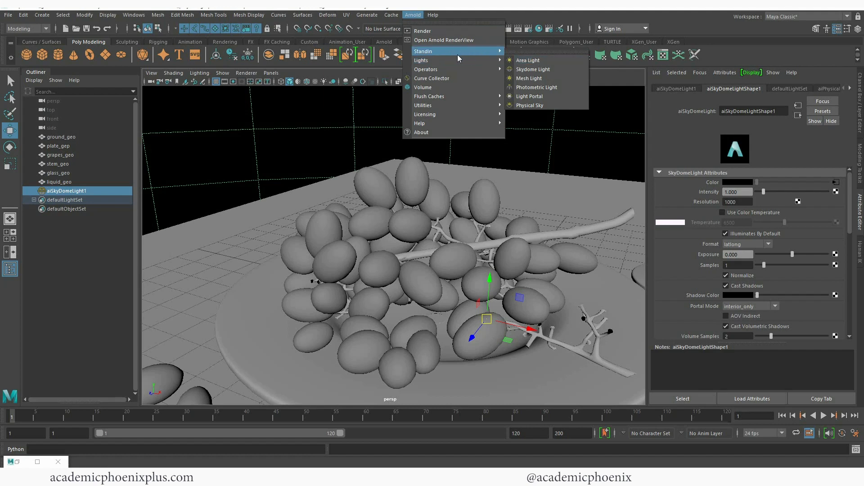
click(538, 62)
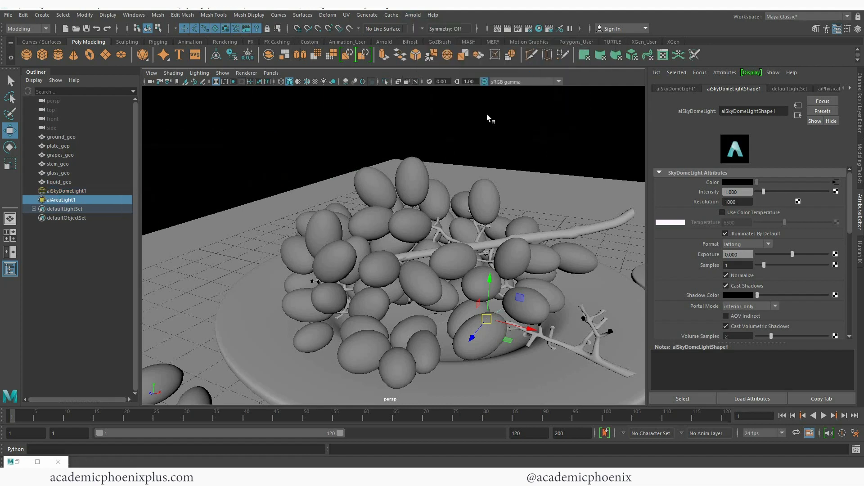
alt+drag(488, 120, 528, 156)
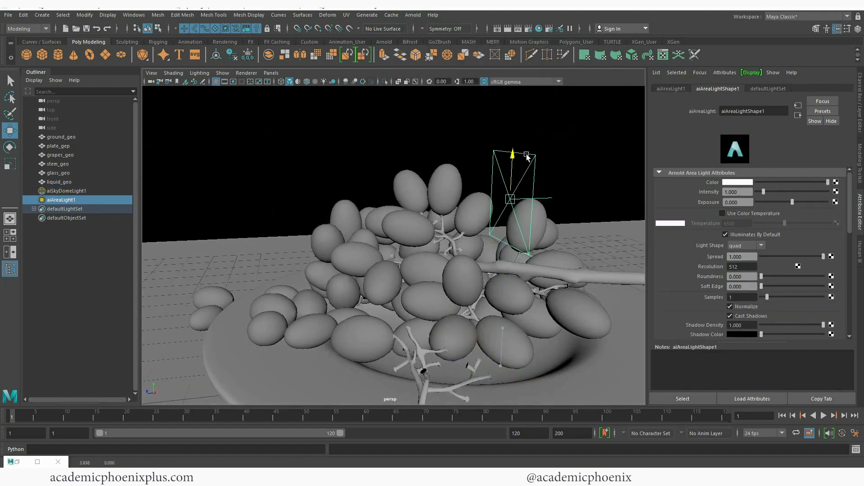
drag(471, 201, 193, 210)
alt+drag(288, 182, 293, 204)
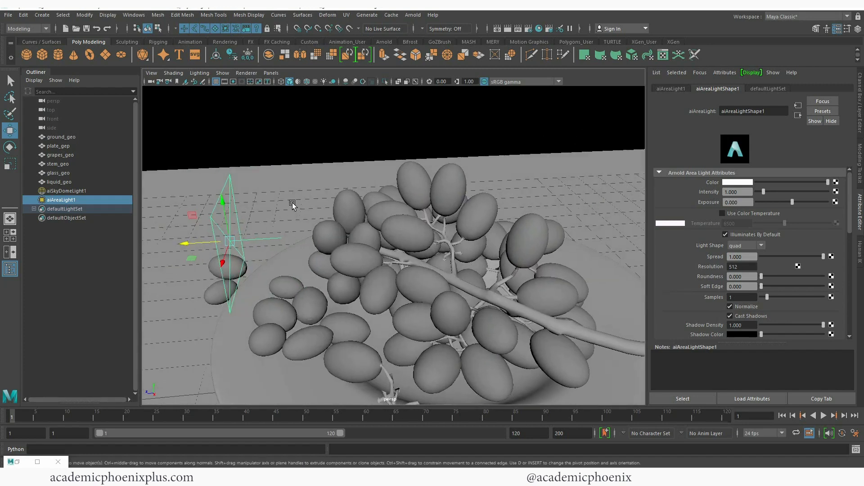
- Enlarge the area light, tilt and raise it so it points down at the grapes, and turn off Normalize
key(r)
drag(229, 241, 259, 267)
key(e)
drag(258, 214, 270, 224)
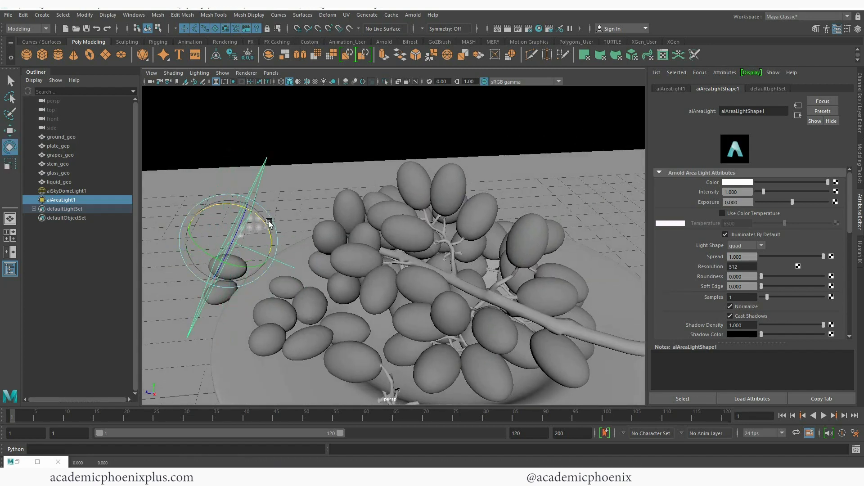
key(w)
drag(220, 200, 228, 158)
click(749, 307)
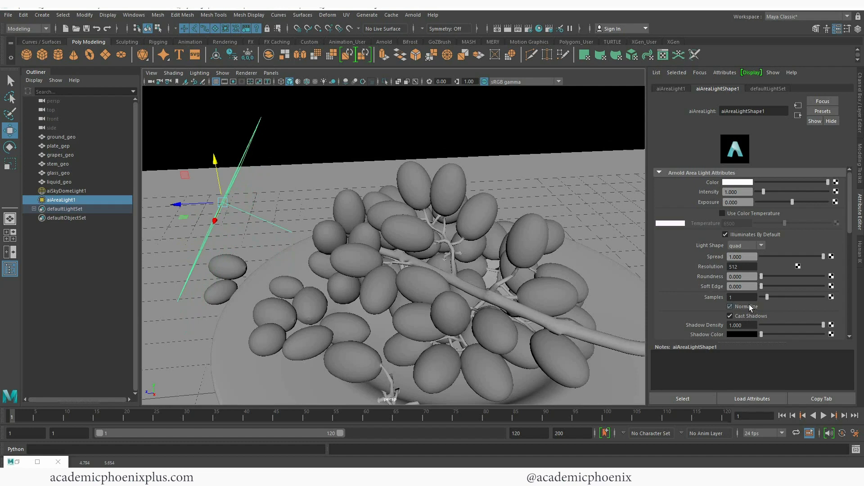
- Turn off Enable Sun in the skydome light's physical sky and render the scene in Arnold
click(467, 130)
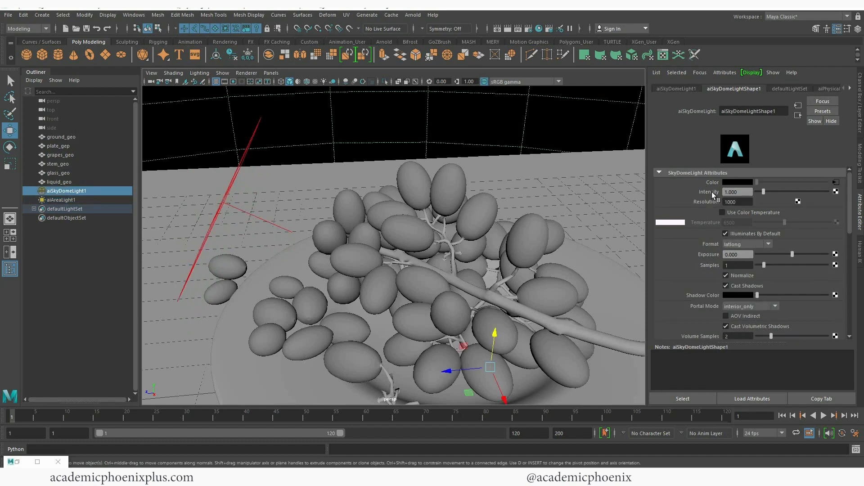
click(836, 182)
click(413, 16)
click(419, 30)
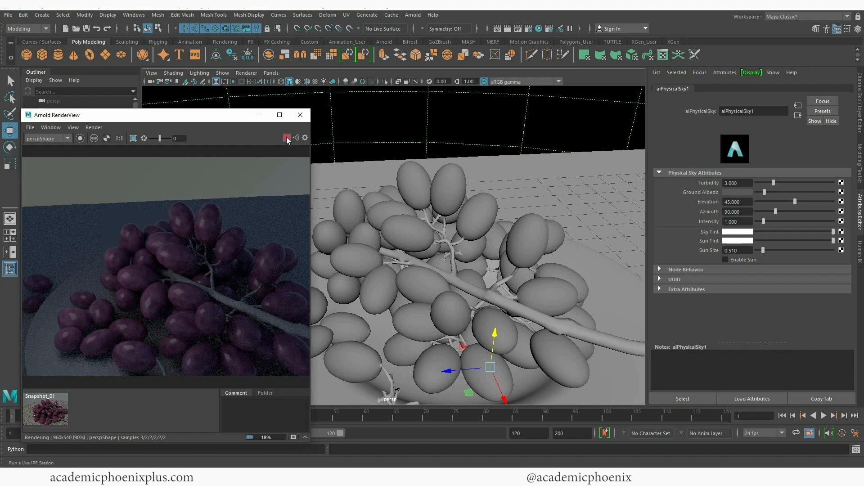
- Set the area light's intensity to 3 and rerun the Arnold render briefly to check the lighting
click(259, 115)
click(243, 160)
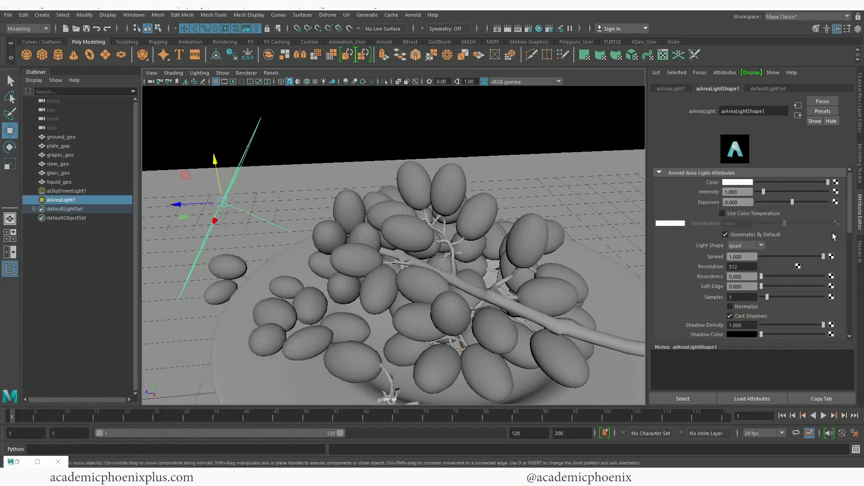
double_click(737, 192)
text(3)
key(Return)
click(16, 462)
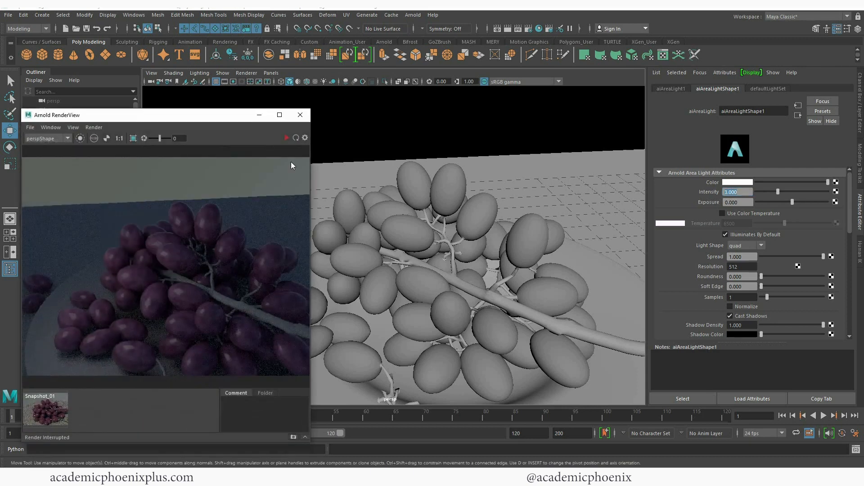
click(288, 139)
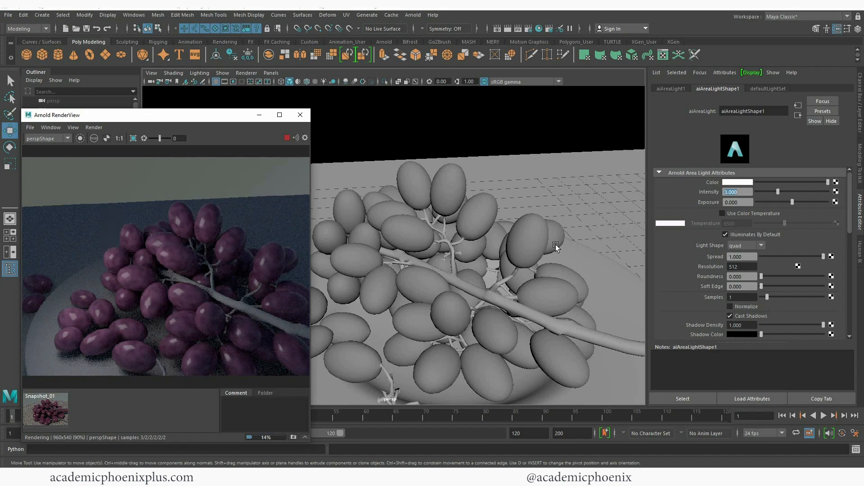
click(287, 138)
- Create a second Arnold aiNoise texture for the specular roughness of the grapes' shader
click(335, 223)
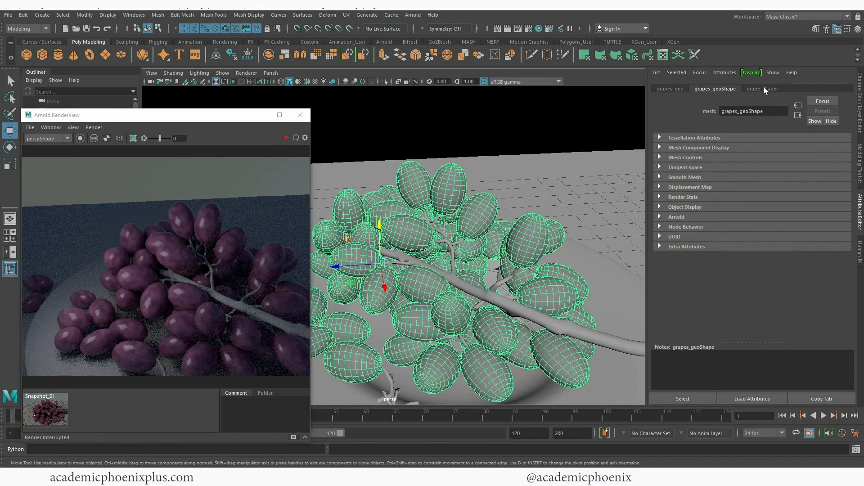
click(764, 88)
scroll(849, 251, down, 1)
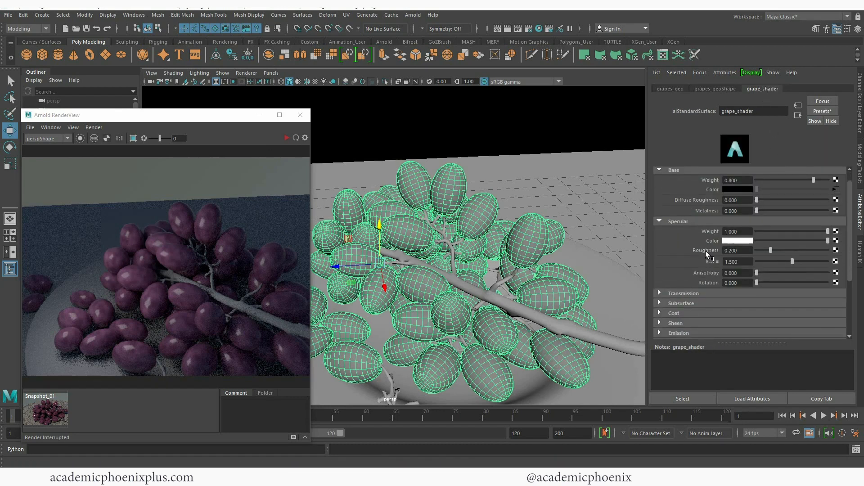
click(835, 251)
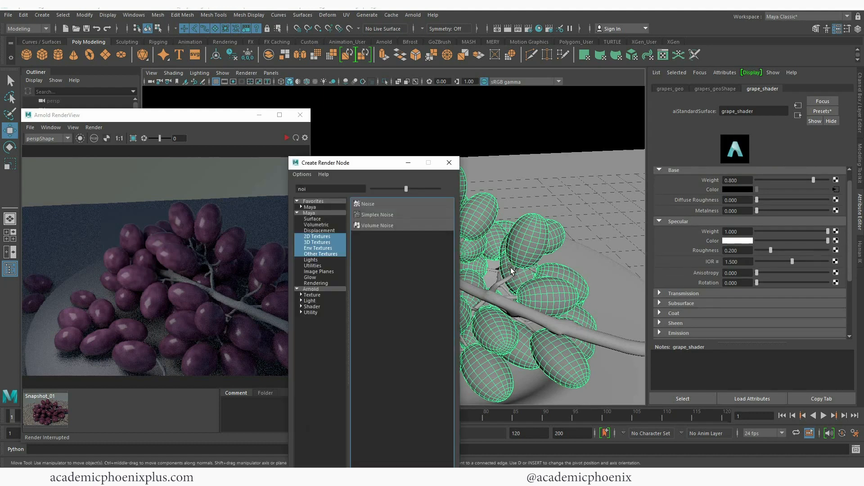
click(321, 289)
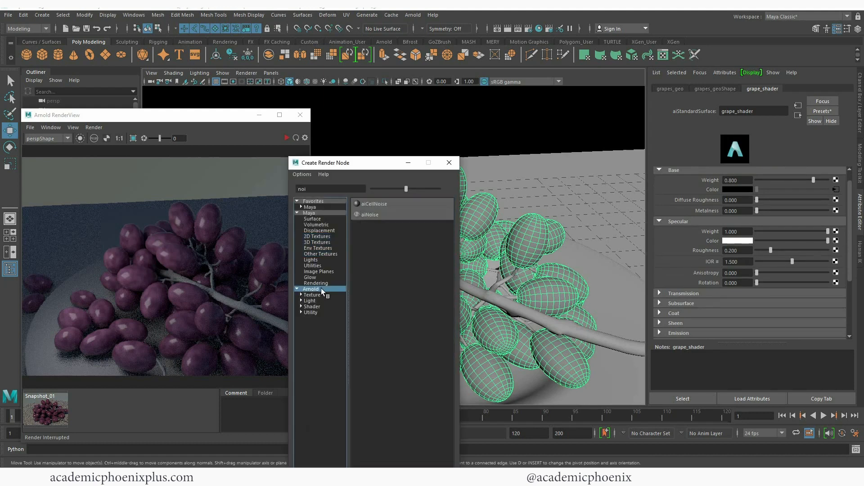
click(390, 215)
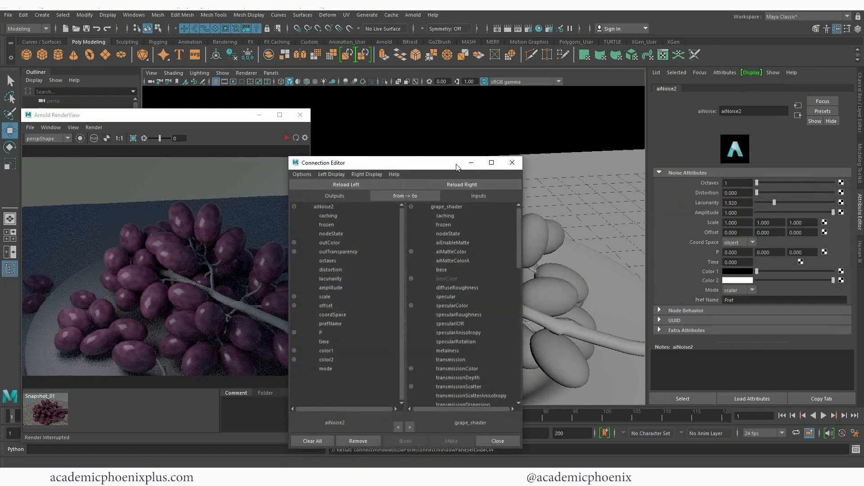
- Connect the new noise's outColorR to the grape shader's specularRoughness in the Connection Editor
drag(457, 168, 513, 117)
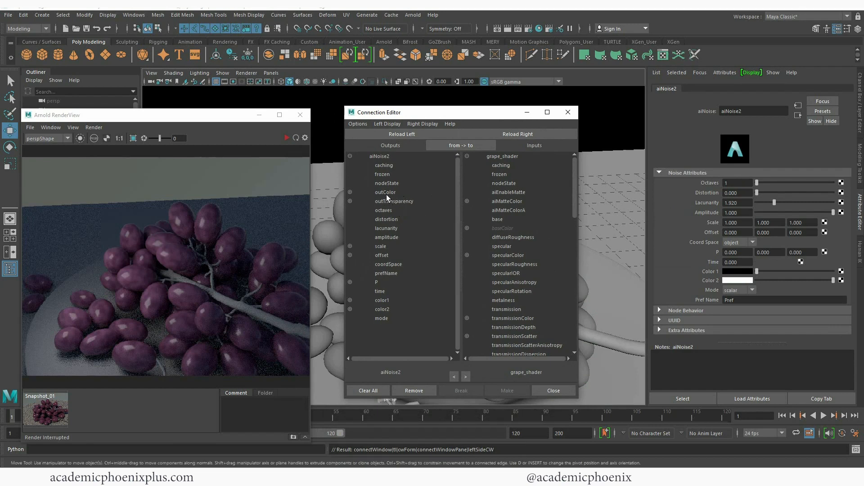
click(350, 192)
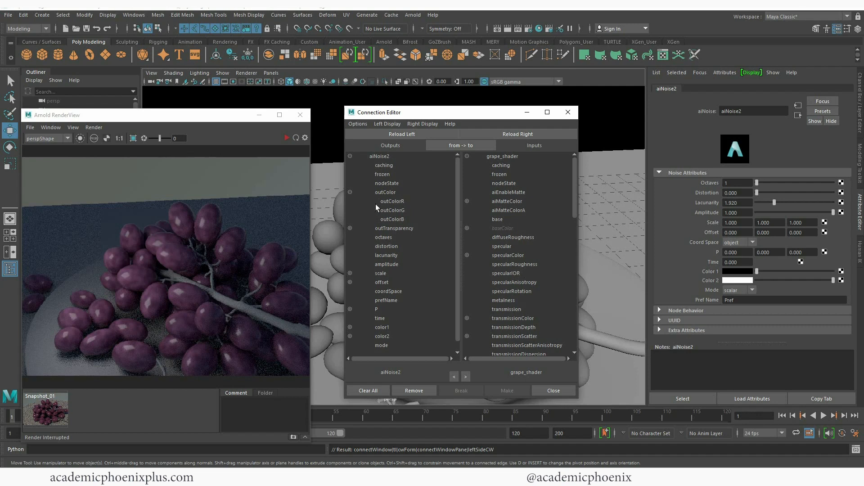
click(396, 202)
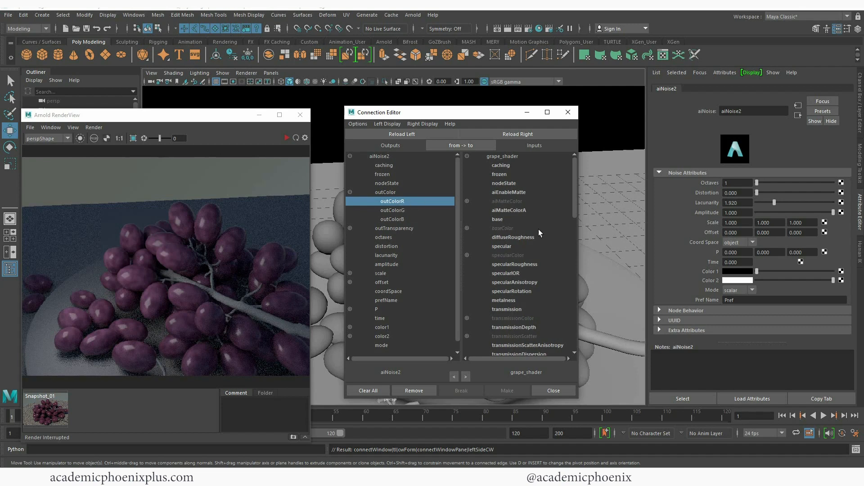
click(518, 266)
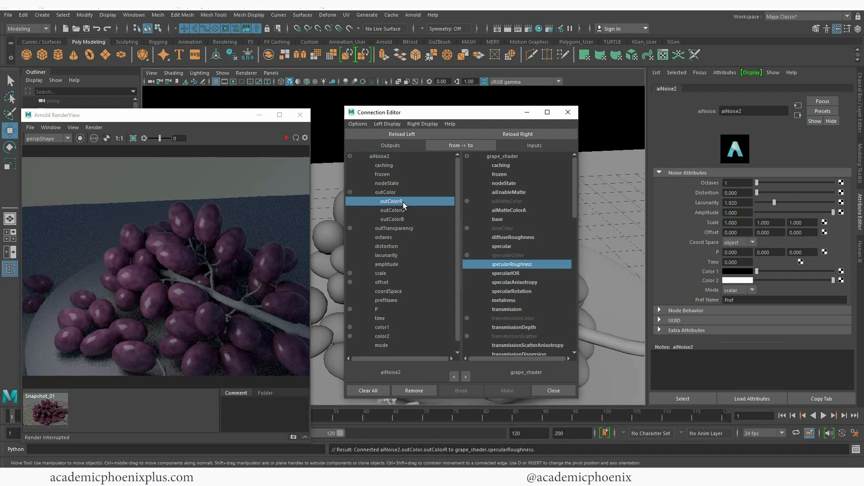
- Move the render window beside the Connection Editor and view the render's red, green and blue channels one at a time
drag(121, 115, 149, 112)
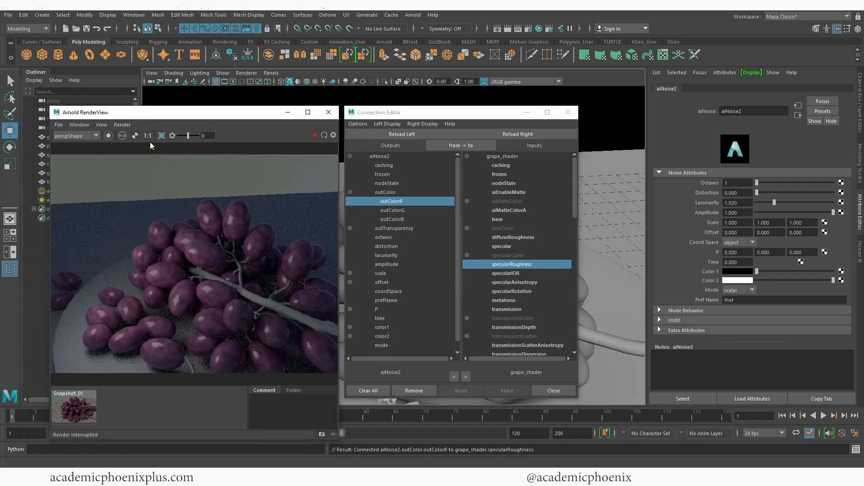
click(122, 136)
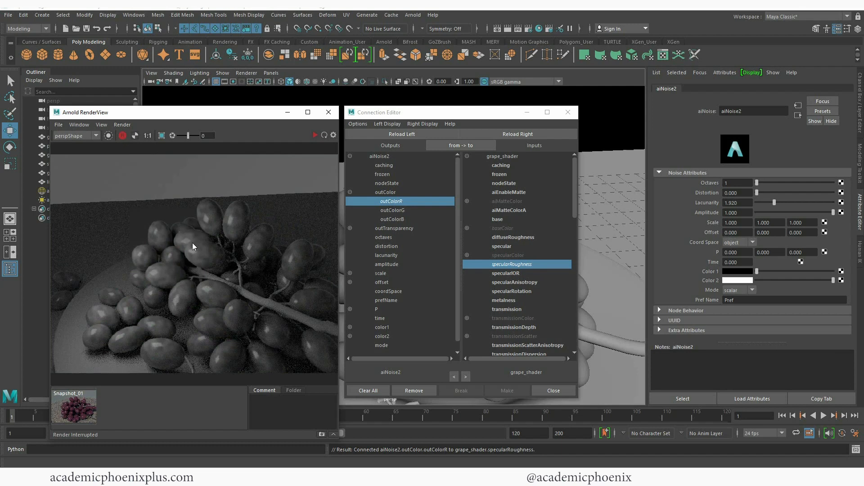
click(123, 136)
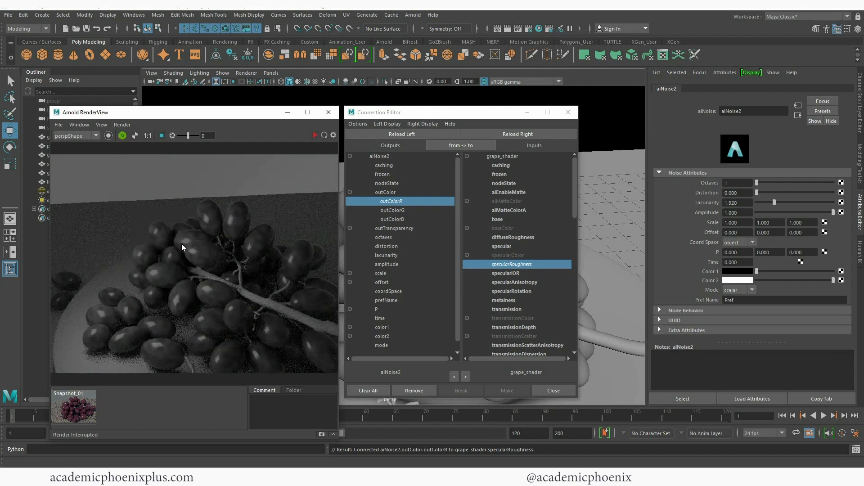
click(123, 136)
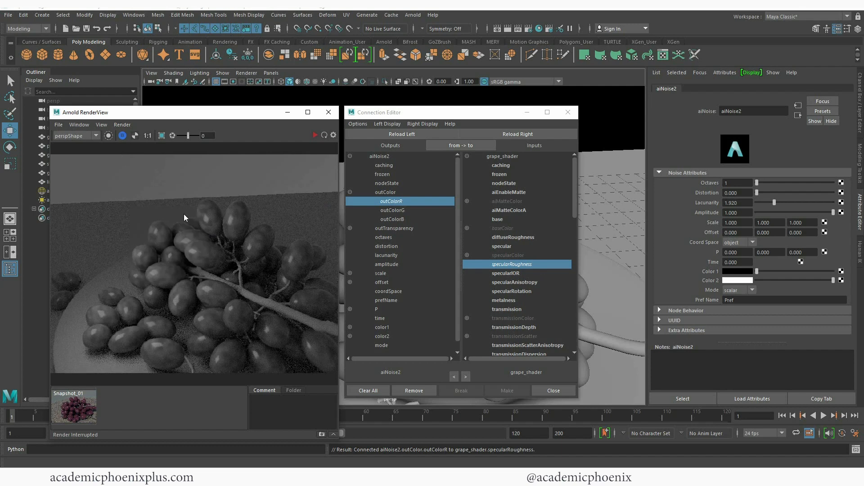
- Cycle the render display through its single color channels again and return it to full RGB
click(122, 136)
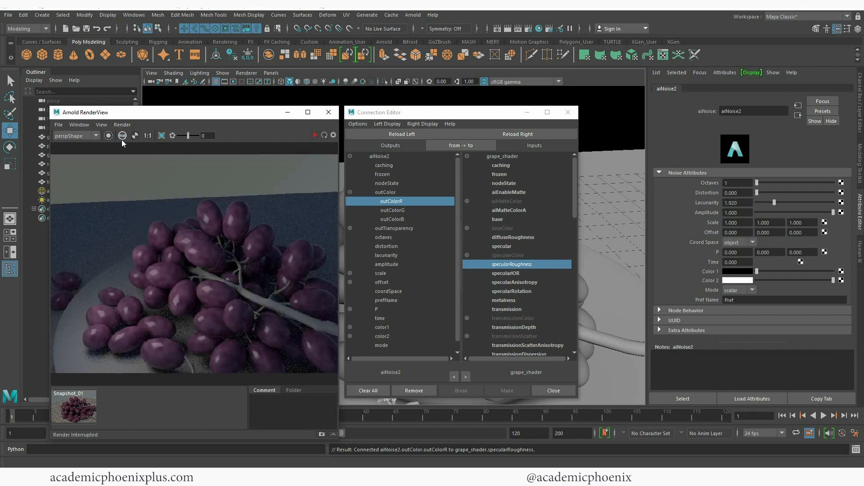
click(121, 135)
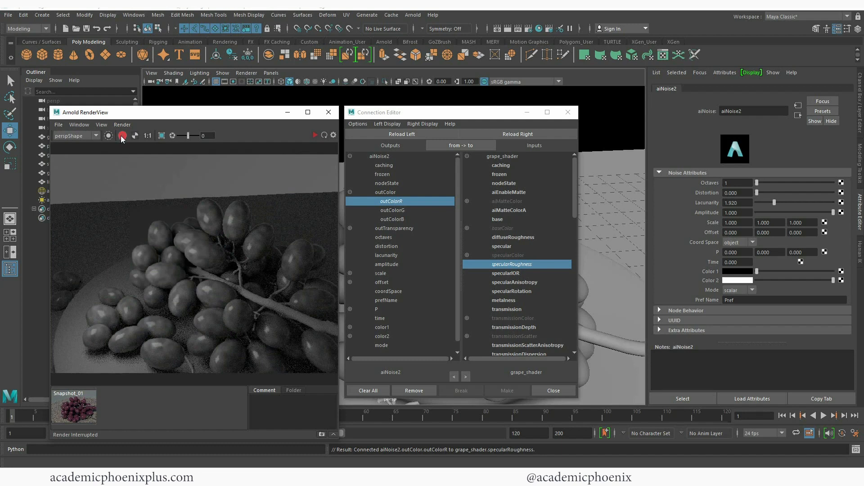
click(122, 136)
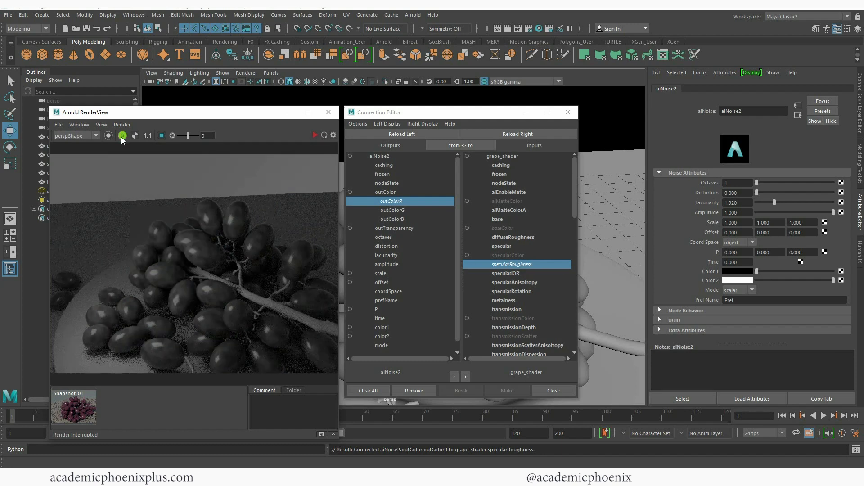
click(122, 136)
click(123, 136)
click(122, 136)
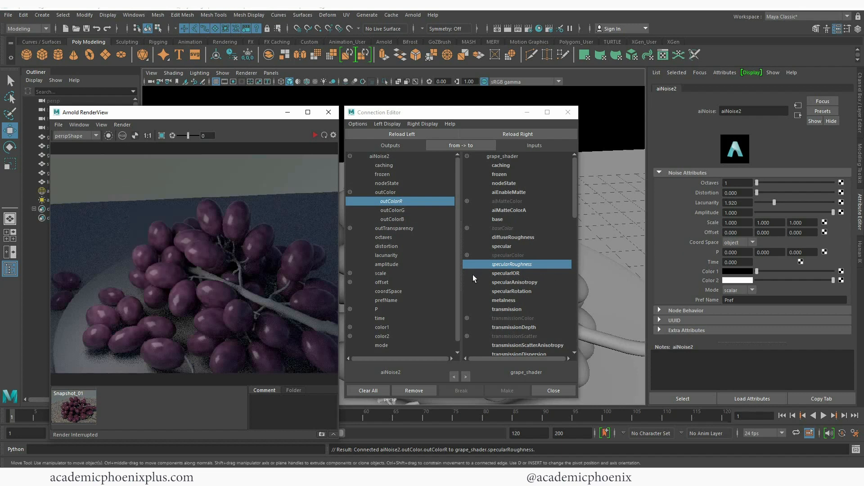
- Close the Connection Editor and set the Octaves of the grape shader's specular roughness noise to 7
click(315, 135)
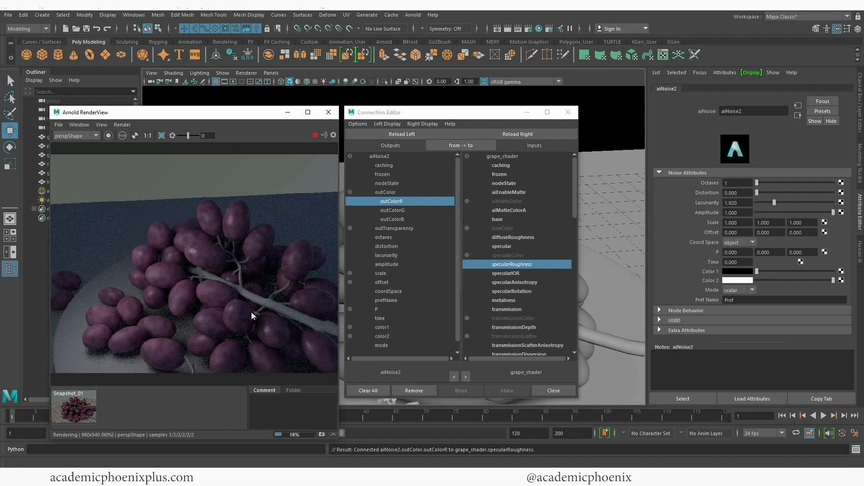
click(568, 112)
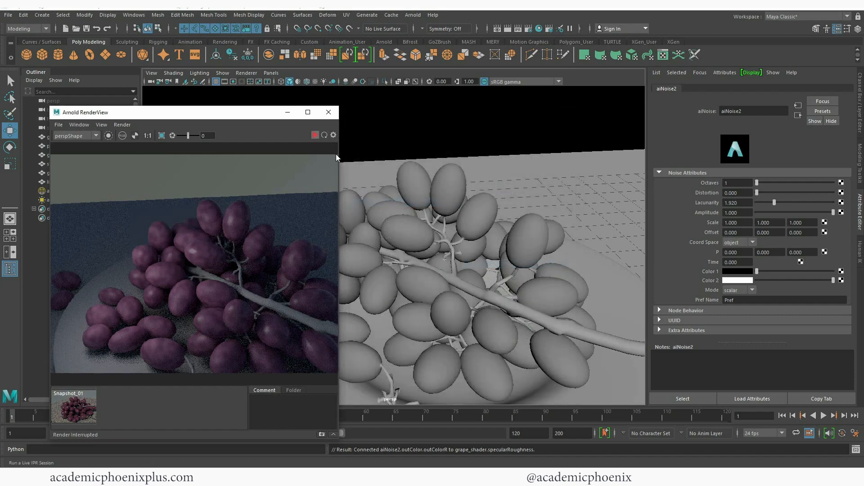
click(449, 182)
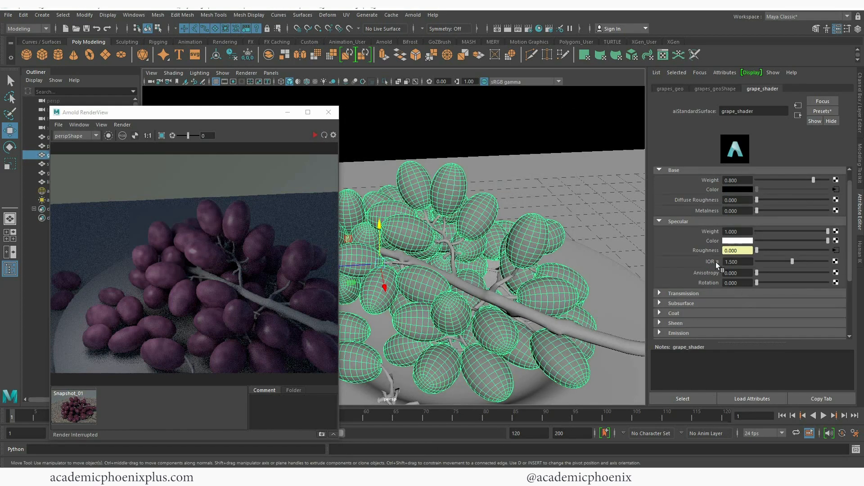
click(836, 250)
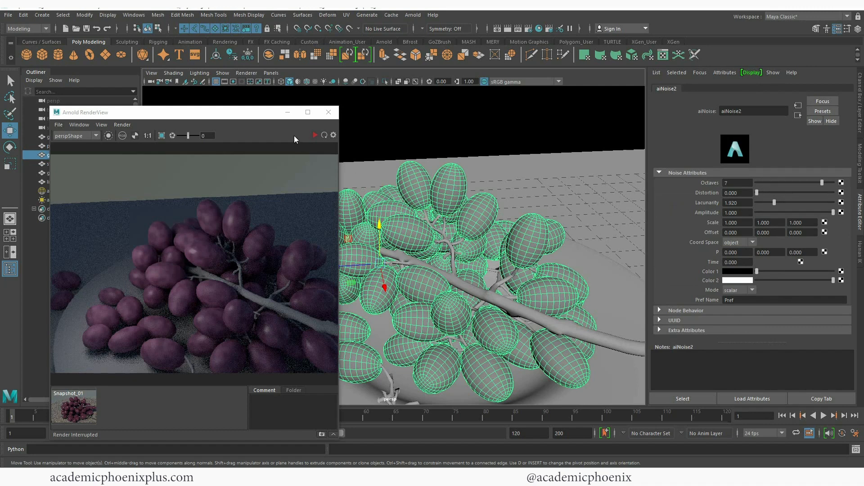
- Rerun the Arnold render briefly from the current view and again from a closer view of the grapes
click(317, 135)
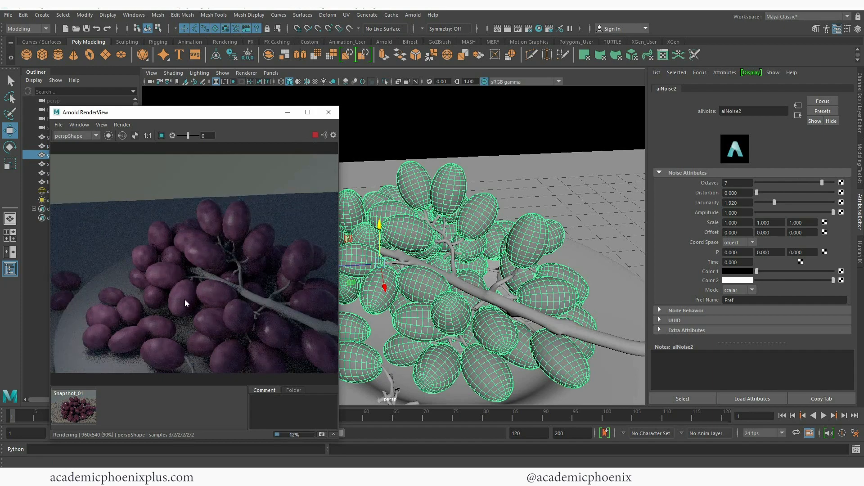
click(315, 135)
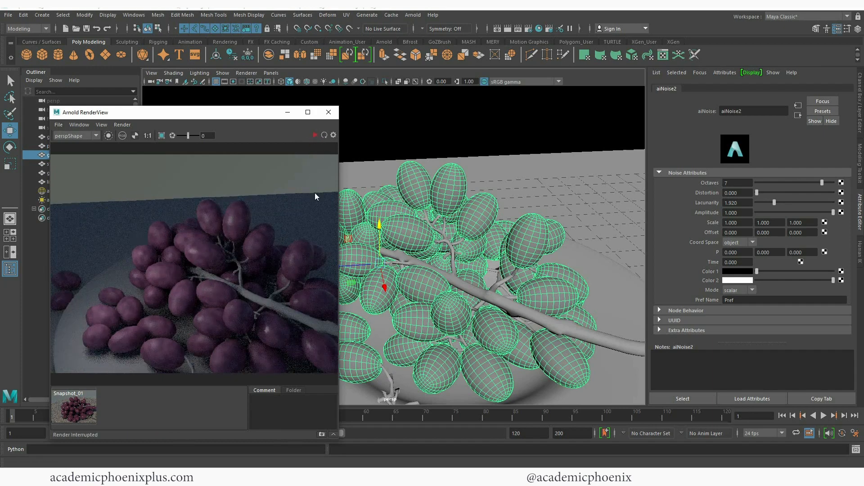
alt+right_drag(450, 223, 493, 247)
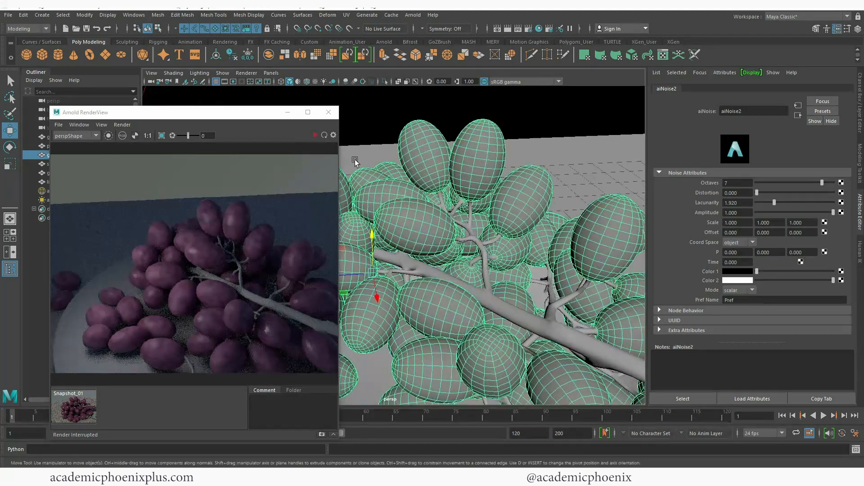
click(315, 135)
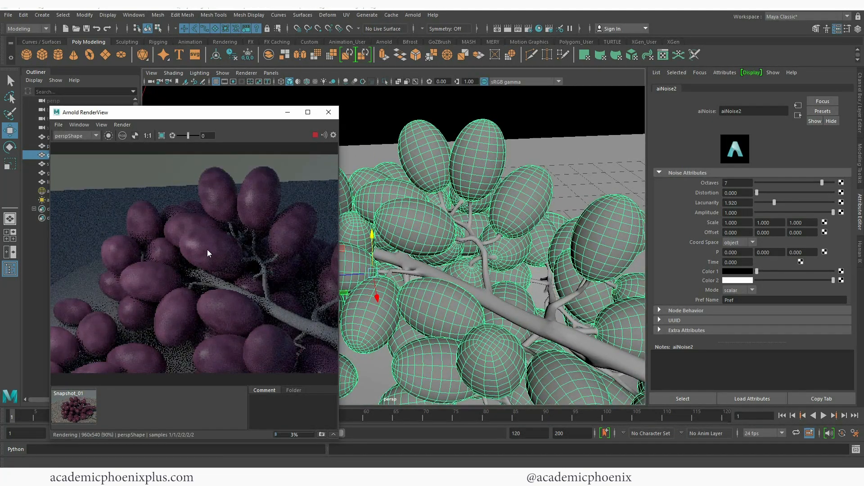
click(314, 135)
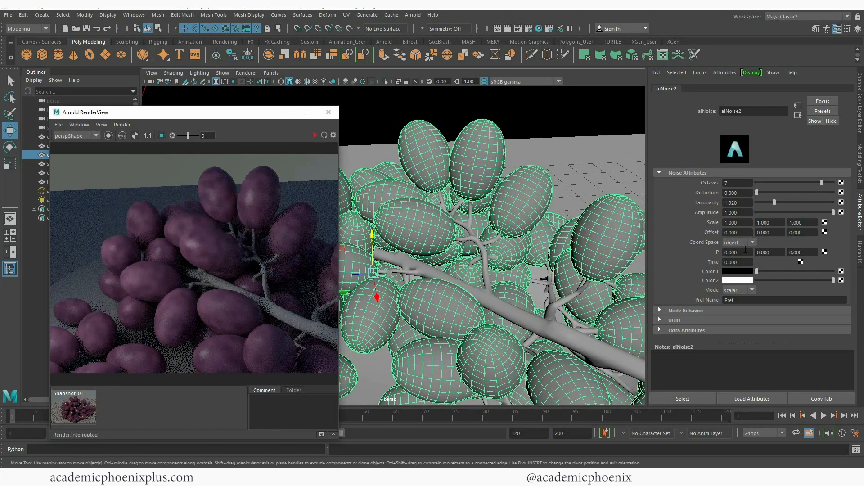
- Set the roughness noise's Scale to 4 on all three axes and rerun the render
click(731, 223)
text(4)
key(Tab)
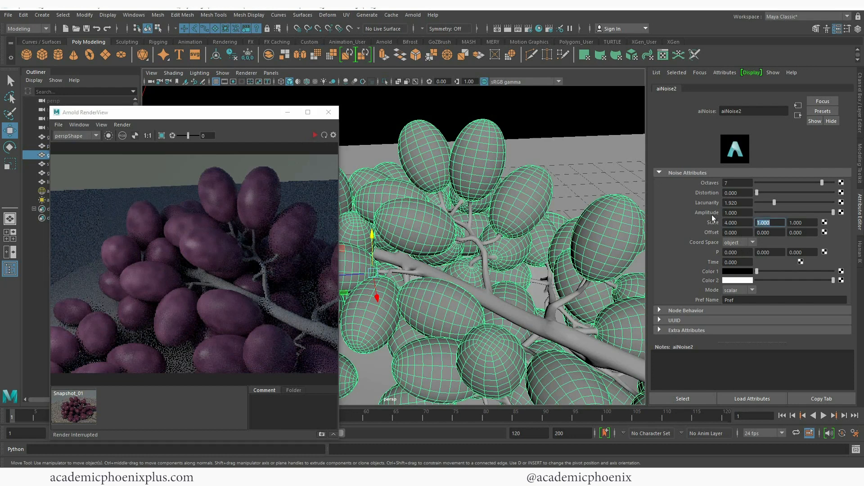
text(4)
key(Tab)
text(4)
key(Tab)
click(314, 136)
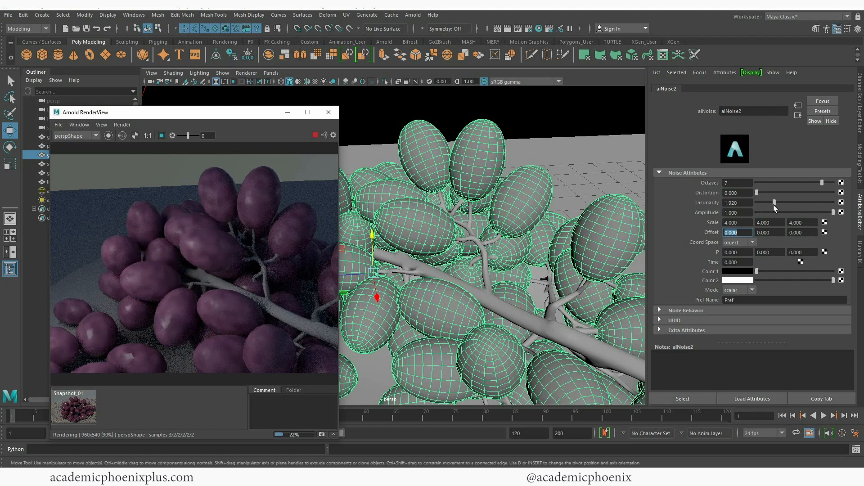
- Lower the roughness noise's Lacunarity to 1.167 and set its Scale to 6 on all three axes
drag(773, 204, 760, 206)
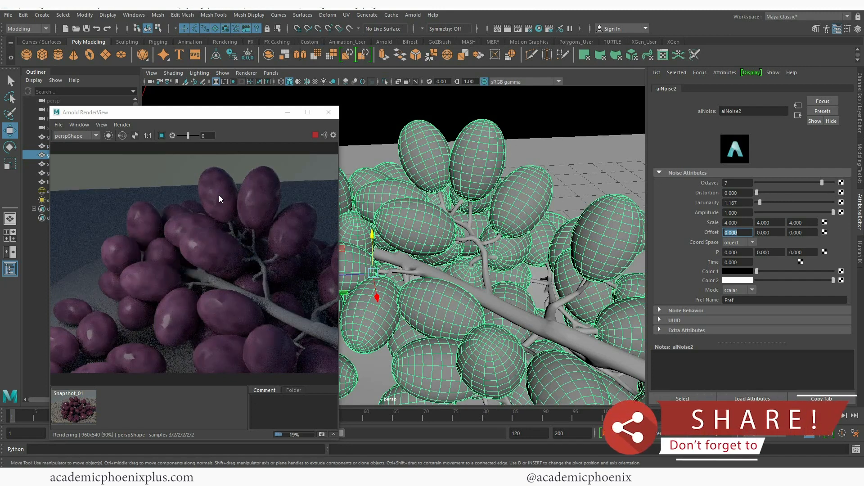
click(740, 223)
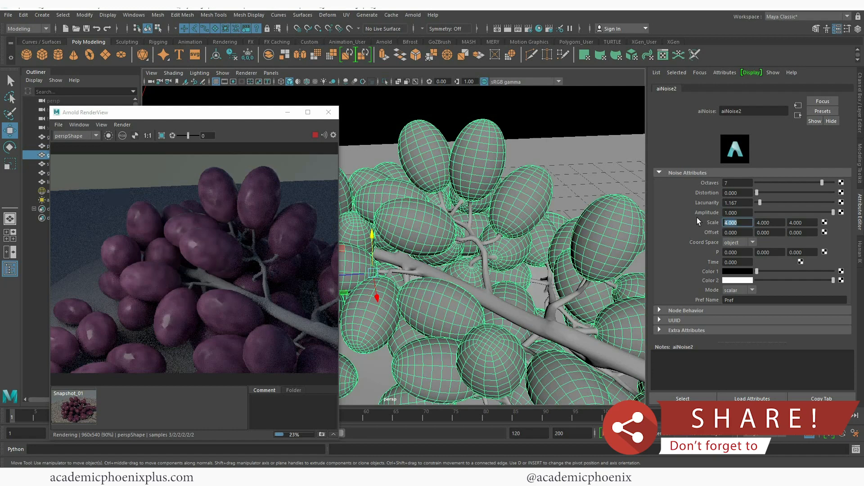
text(6)
key(Tab)
text(6)
key(Tab)
text(6)
key(Tab)
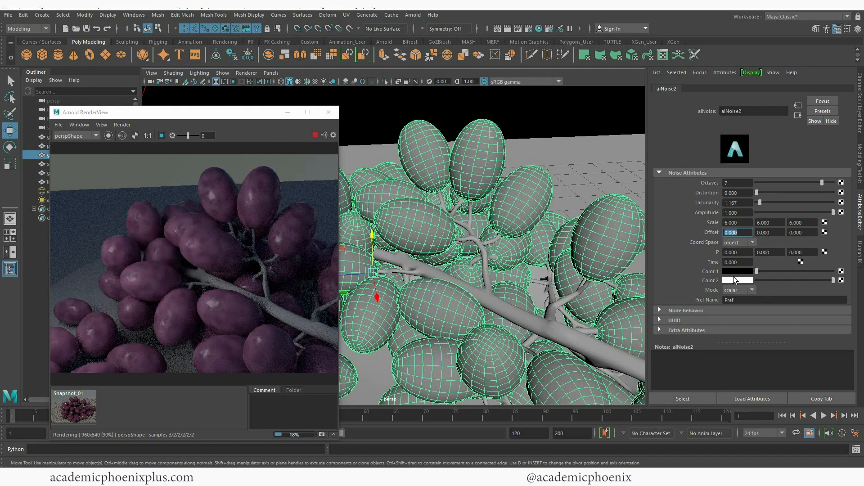
- Narrow the roughness noise's contrast by lightening Color 1 to dark grey and darkening Color 2 to light grey
drag(757, 271, 763, 272)
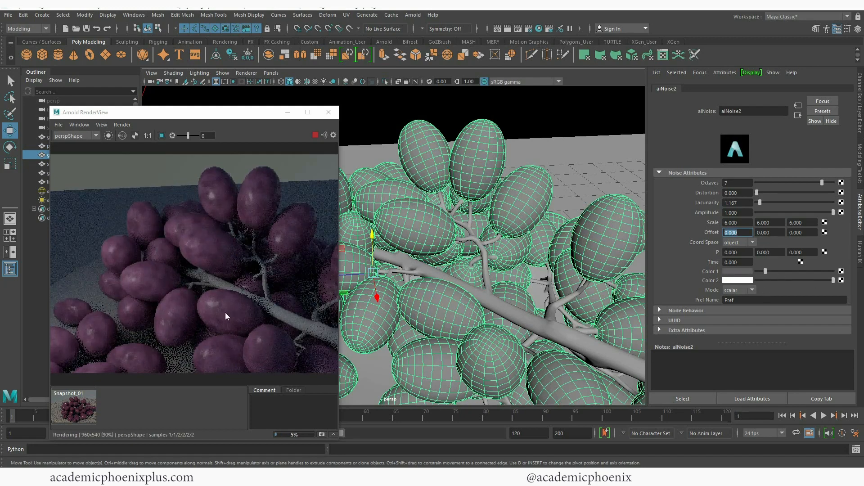
click(765, 271)
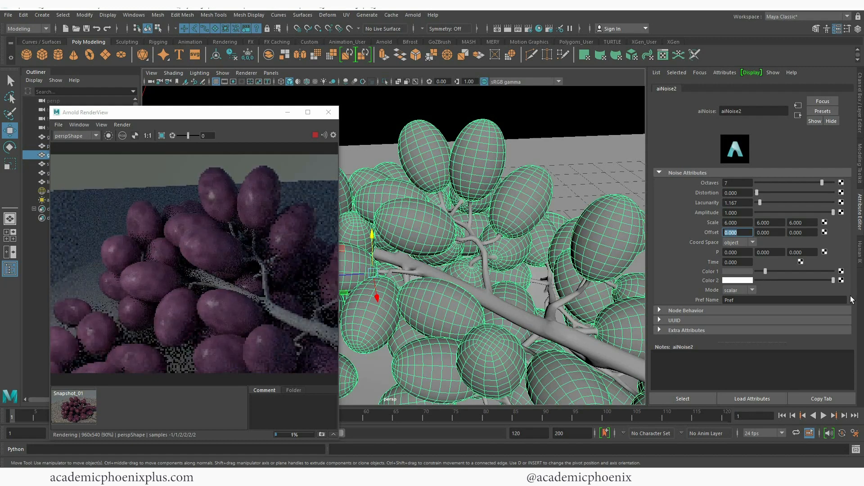
drag(833, 280, 815, 280)
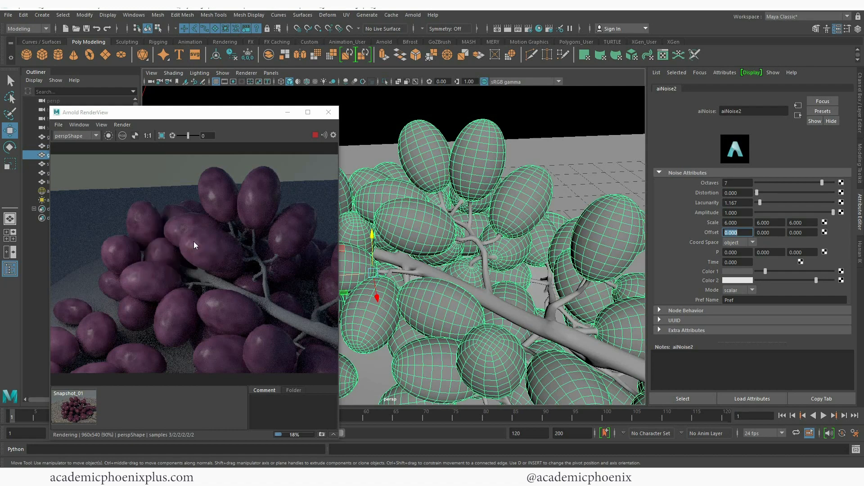
- Darken Color 1 and Color 2 of the grape shader's base color noise, shifting Color 1's hue slightly toward red
scroll(383, 188, down, 5)
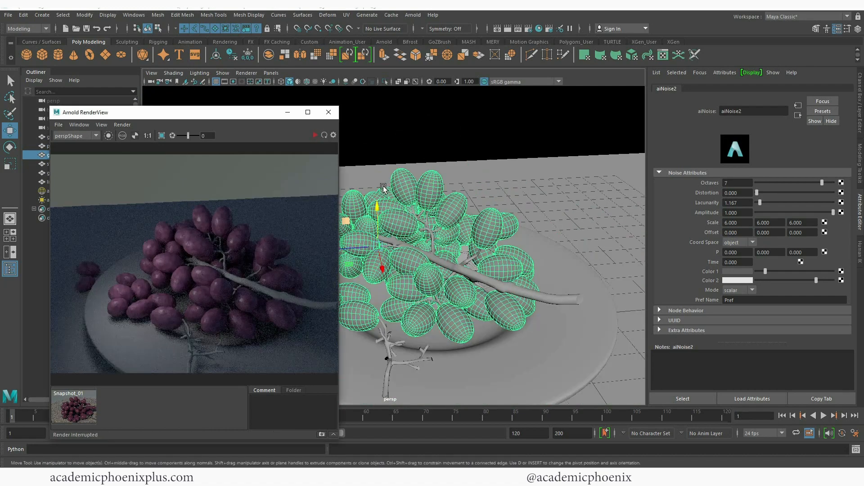
click(407, 216)
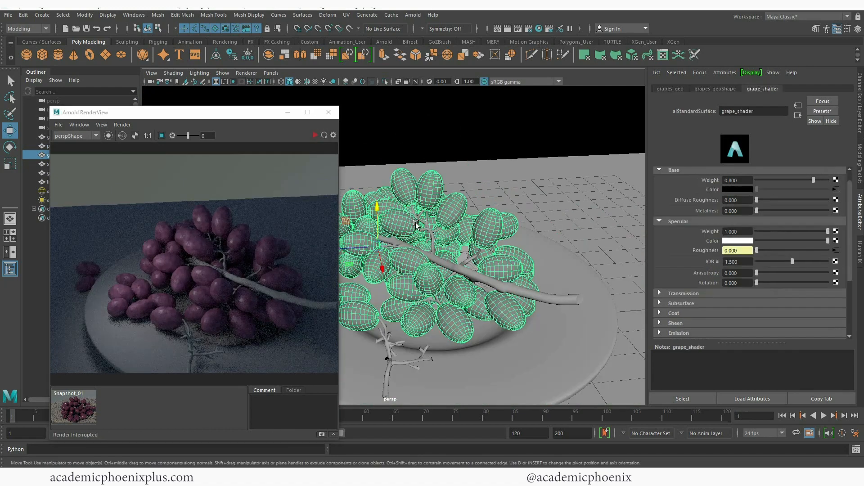
click(835, 189)
drag(790, 280, 778, 281)
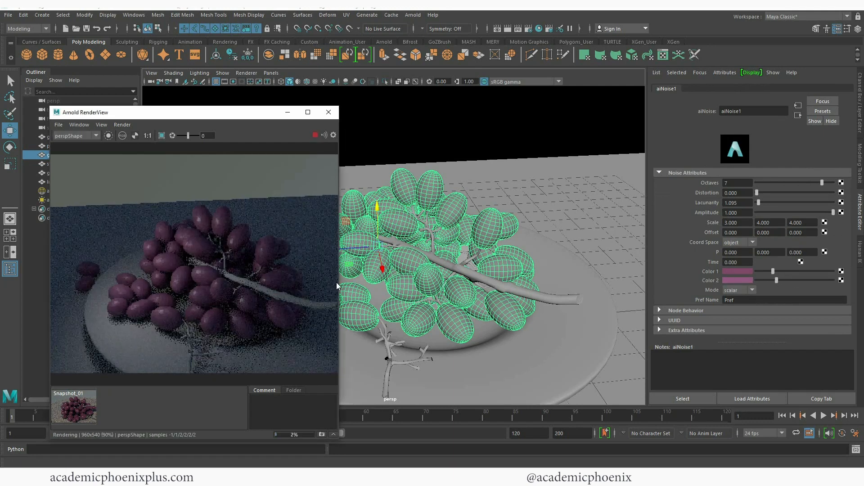
click(742, 275)
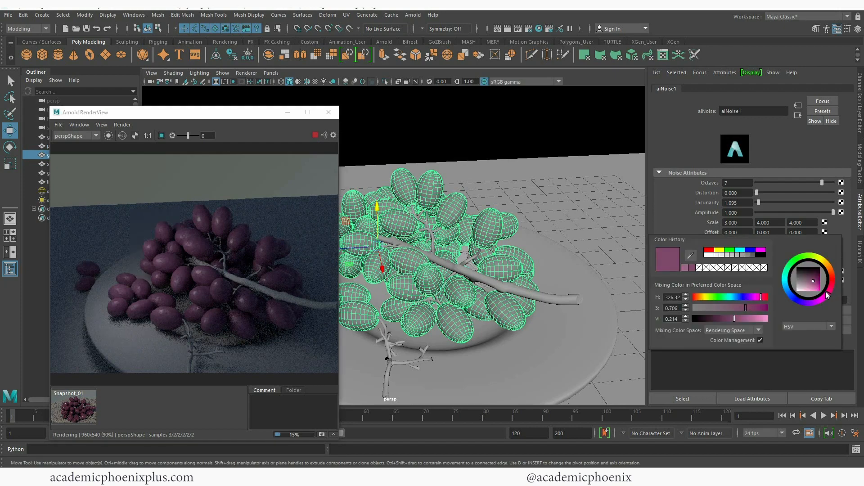
drag(826, 291, 831, 293)
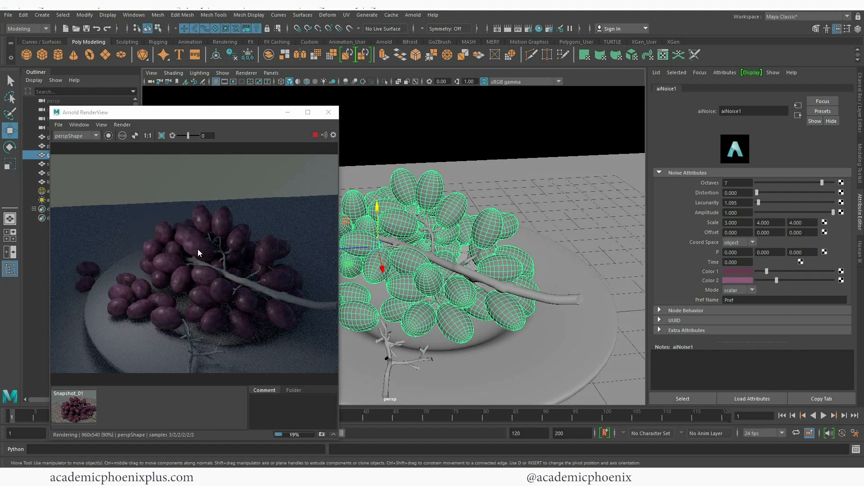
drag(776, 279, 772, 279)
click(316, 135)
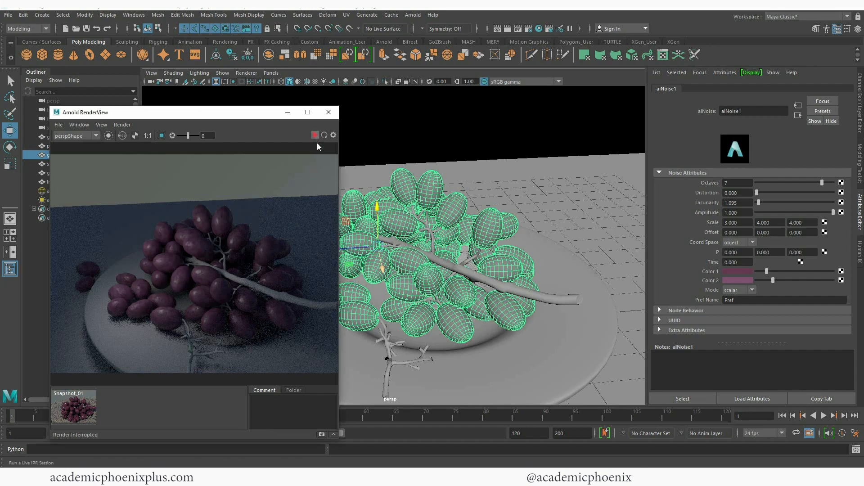
- Store a snapshot of the current render and compare it with the first snapshot
click(490, 228)
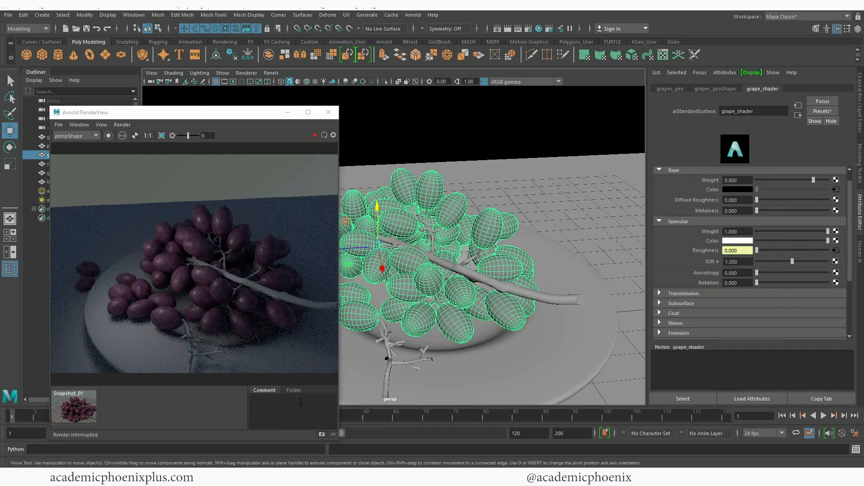
click(321, 433)
click(81, 408)
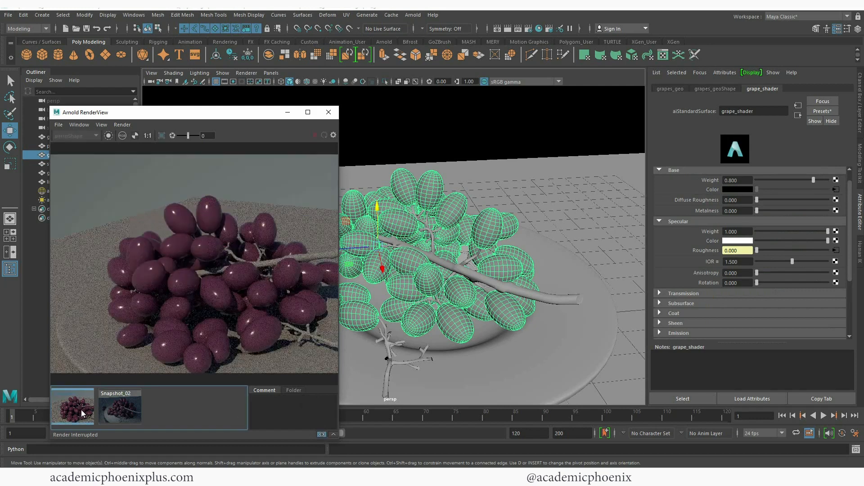
click(120, 406)
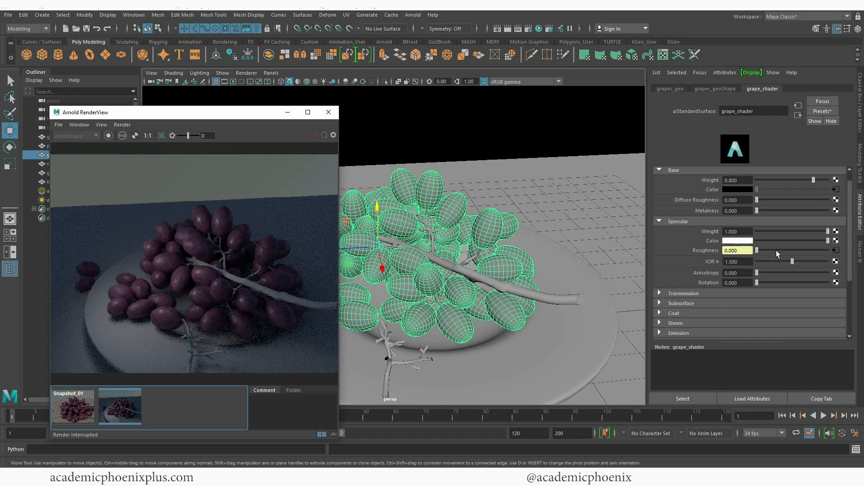
- Set the grape shader's Subsurface Weight to 0.590, leave the snapshot view and rerun the Arnold render
click(691, 303)
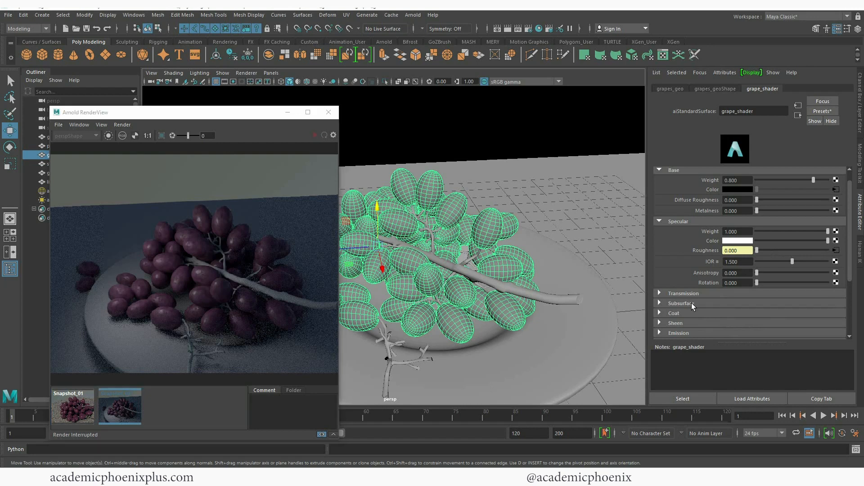
drag(757, 312, 796, 312)
click(316, 135)
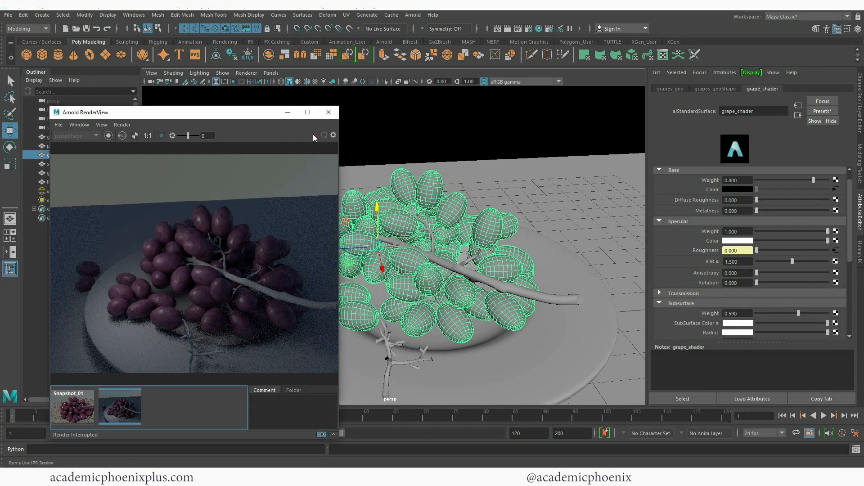
click(127, 400)
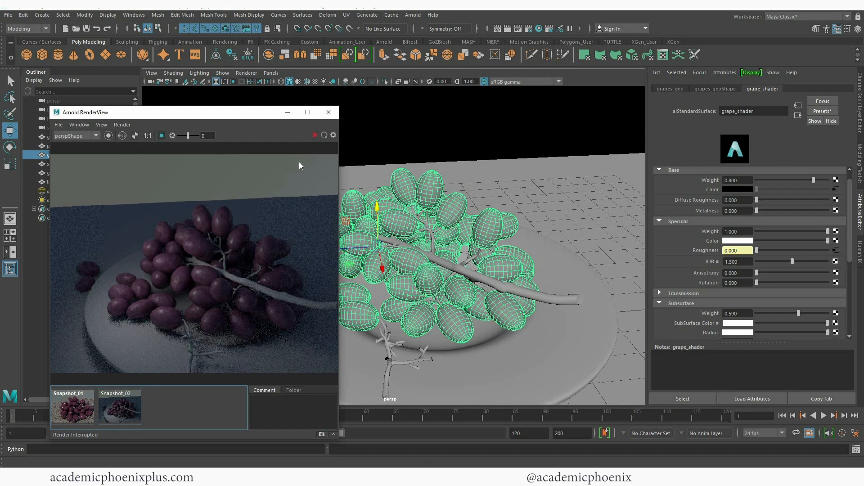
click(315, 135)
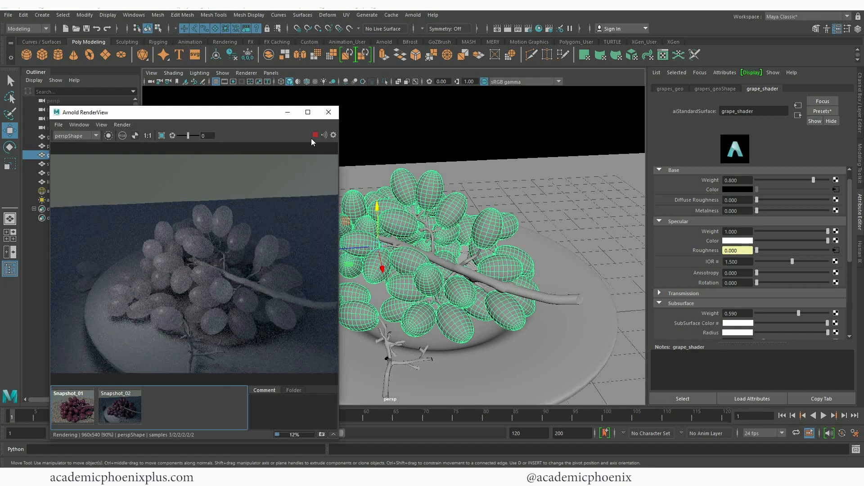
- Set the grape shader's SubSurface Color to the recent mauve (H 326.32, S 0.635, V 0.346) and preview it in the Arnold render
click(735, 326)
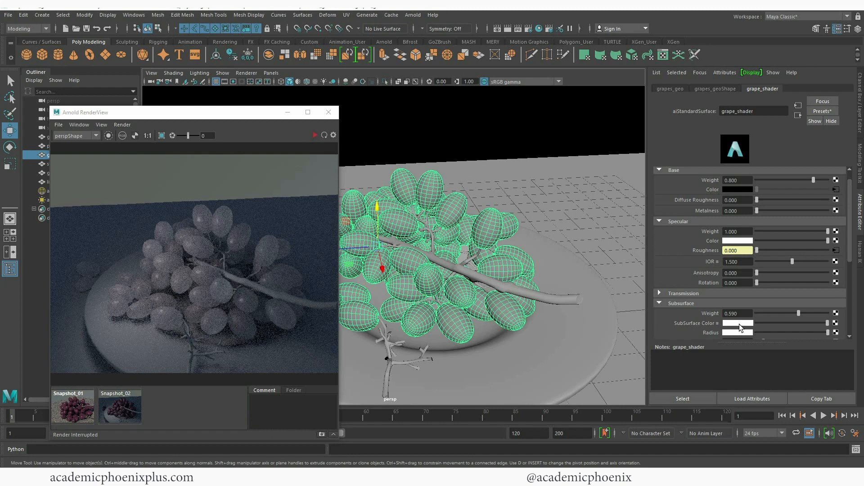
click(739, 323)
click(693, 318)
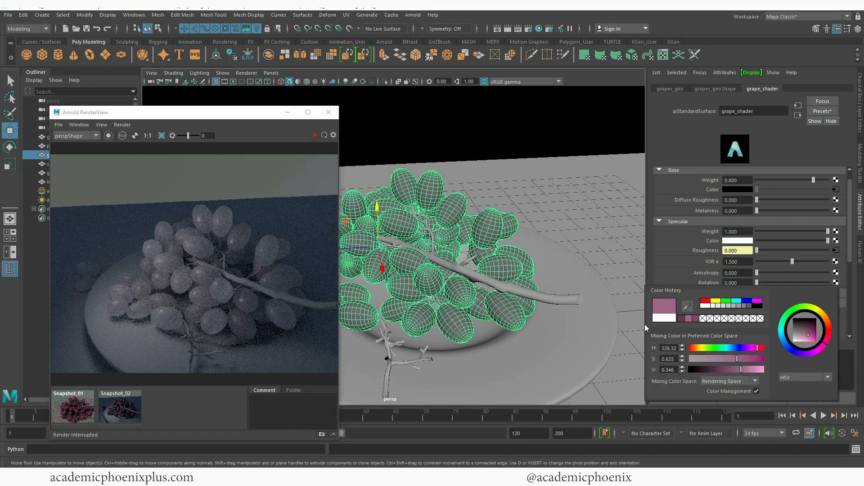
click(315, 140)
click(315, 135)
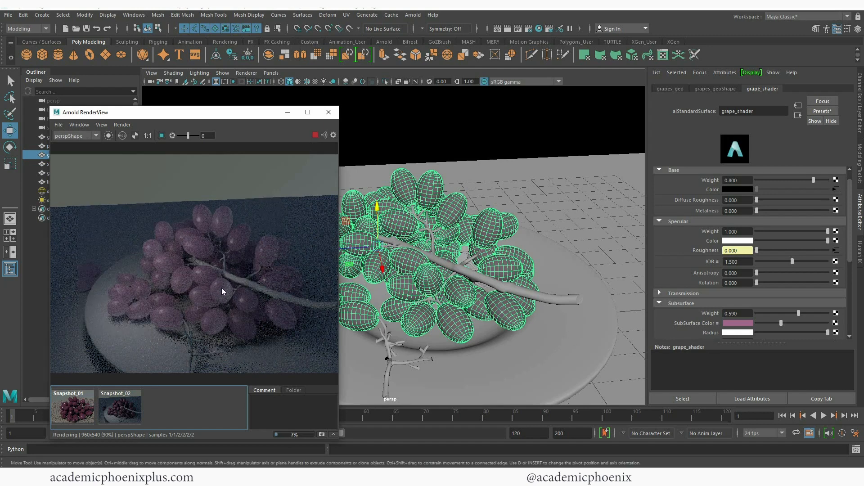
click(315, 135)
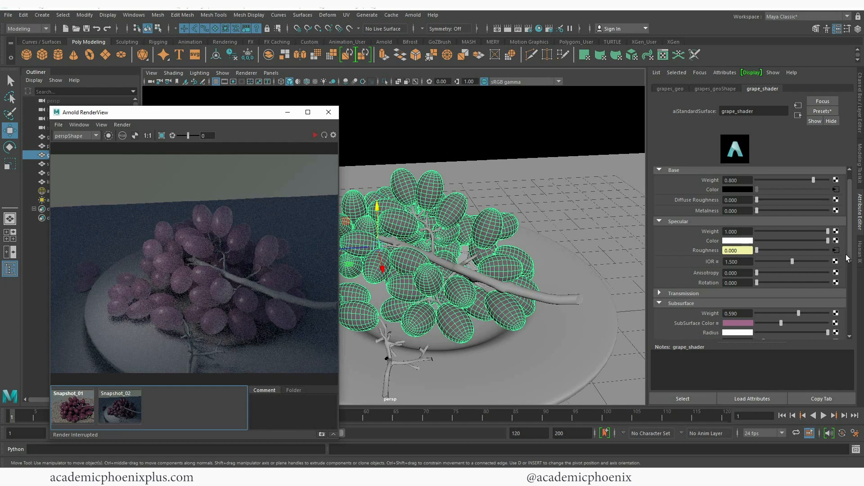
- Restart the Arnold render and reduce the grape shader's subsurface Scale to 0.256
scroll(849, 258, down, 3)
click(313, 136)
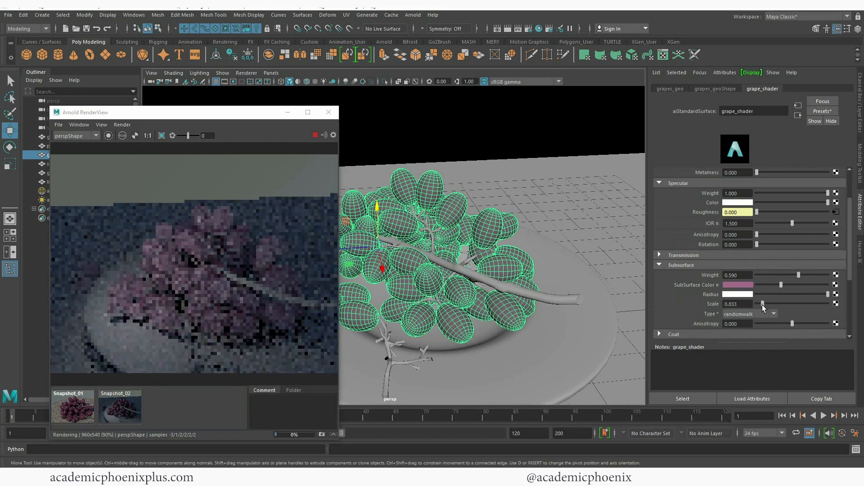
drag(763, 307, 758, 308)
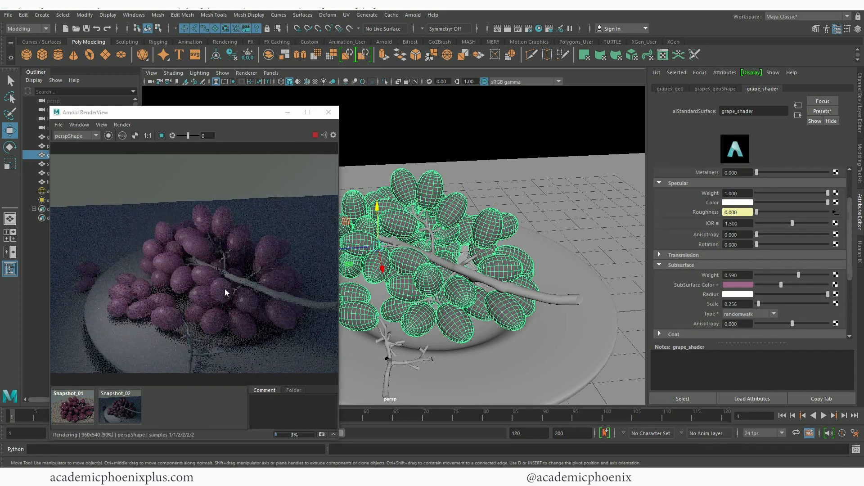
- Set the subsurface Radius to the recent dark plum (H 333.43, S 0.769, V 0.133) and switch the color values to RGB, 0 to 255
click(740, 296)
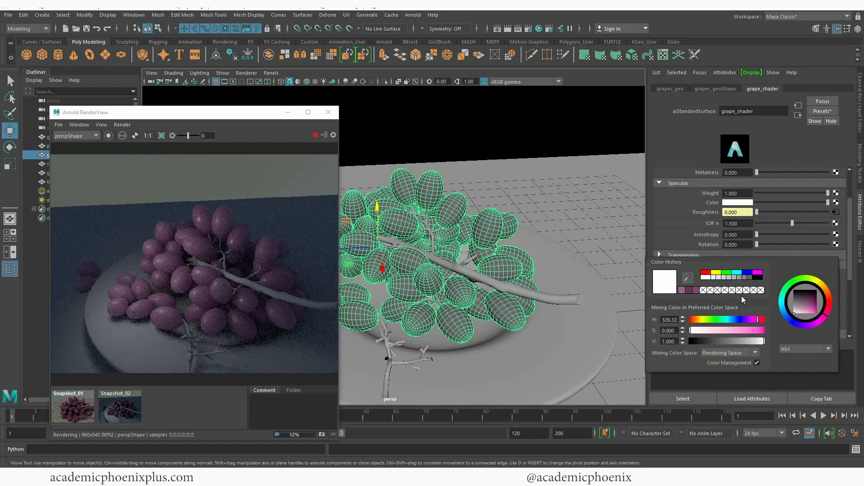
click(683, 290)
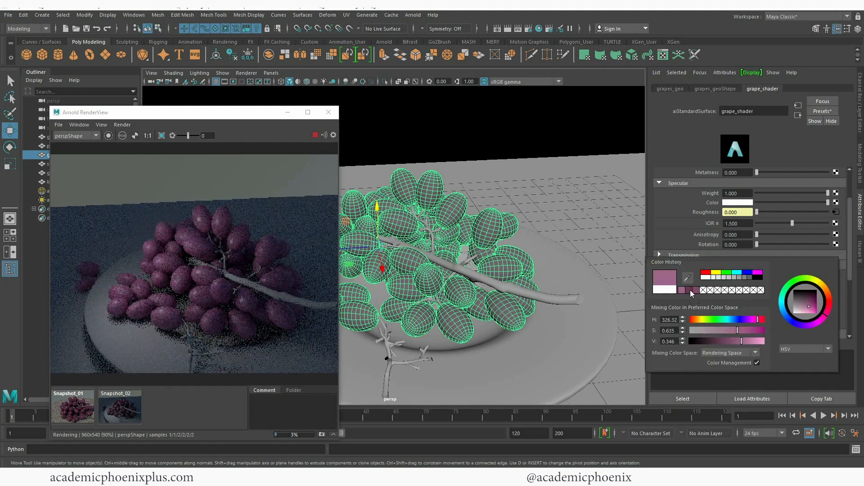
click(689, 290)
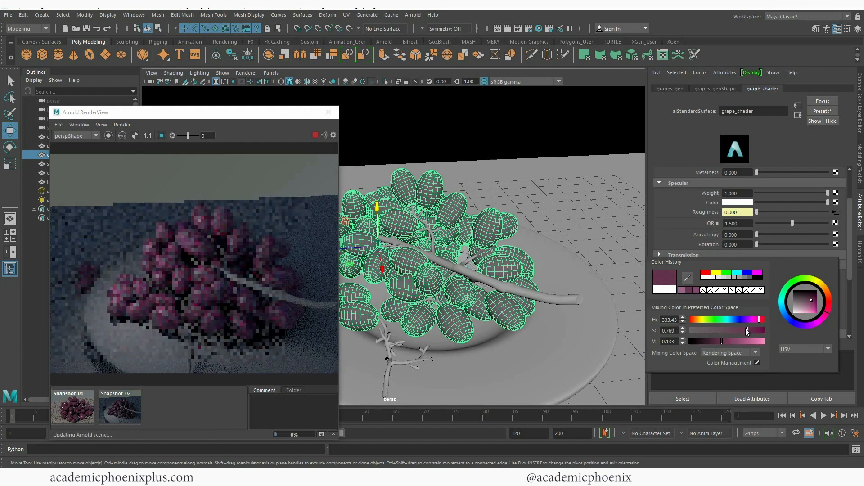
click(805, 349)
click(795, 363)
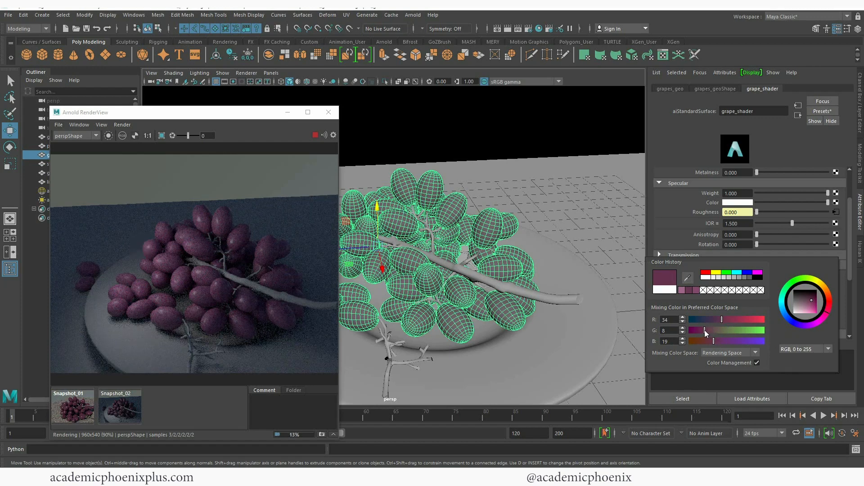
drag(705, 331, 730, 319)
- Raise the SubSurface Color's red value to 120 and shift its hue from mauve to a rosy red
click(737, 287)
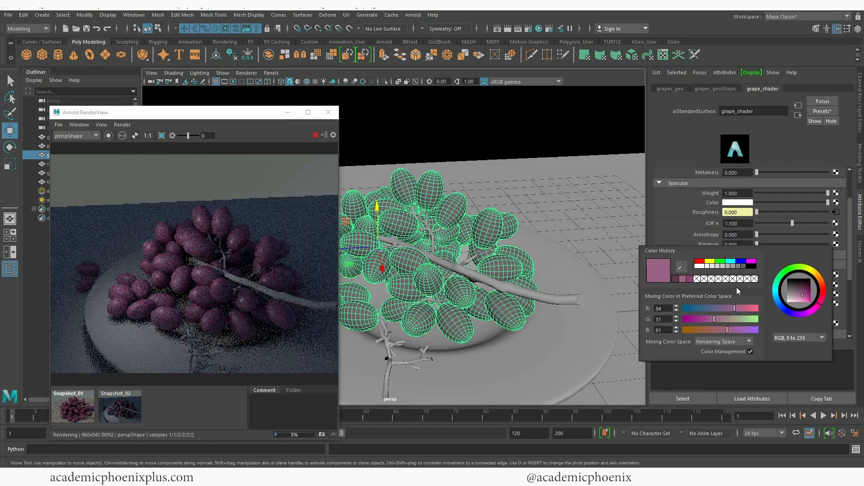
click(741, 309)
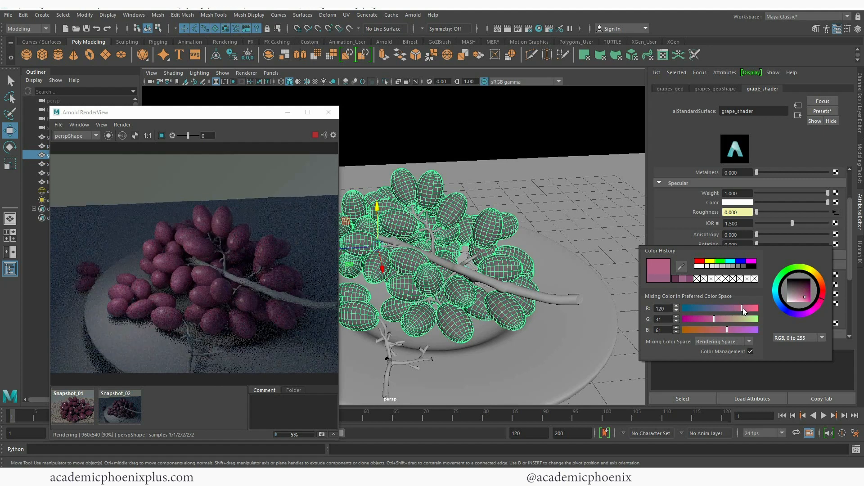
click(821, 285)
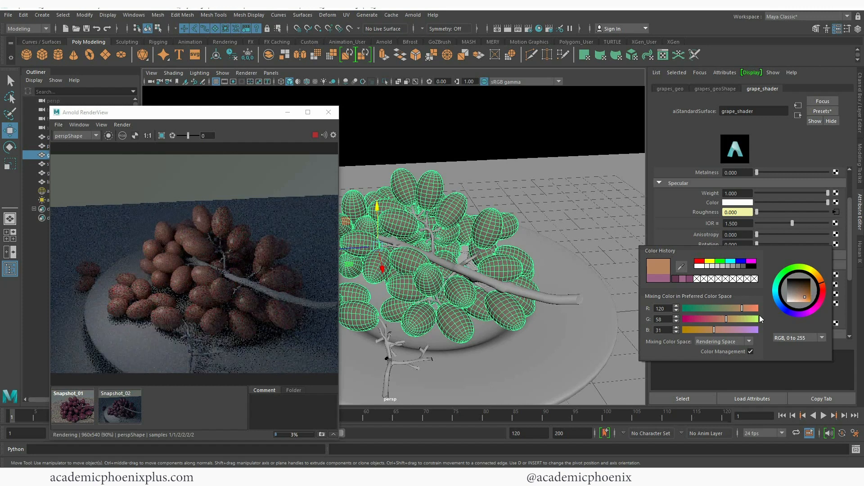
click(818, 300)
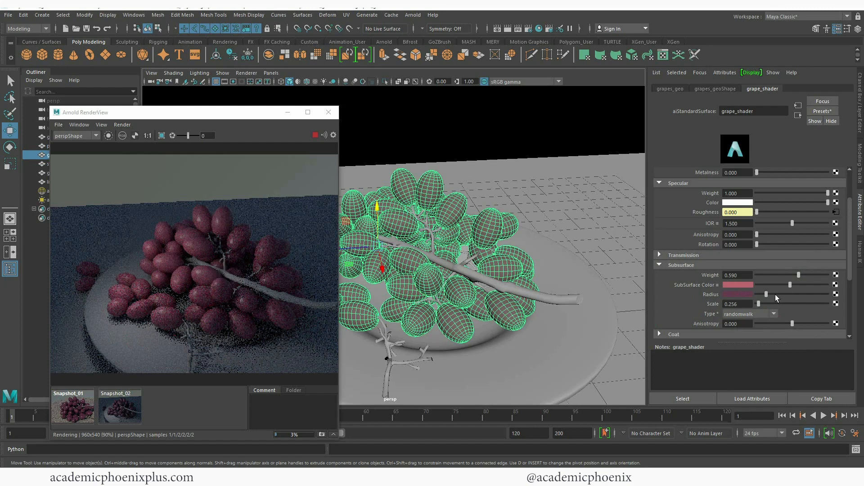
- Brighten the subsurface Radius color and set the subsurface Scale to 0.577
drag(767, 295, 778, 295)
drag(762, 304, 761, 302)
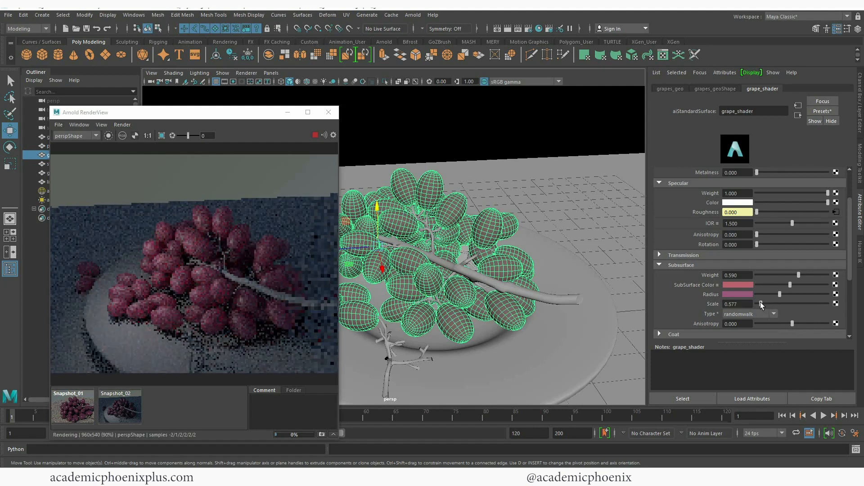
- Try the Subsurface Weight at 0.333, raise it to 1.000 and stop the Arnold render
click(741, 275)
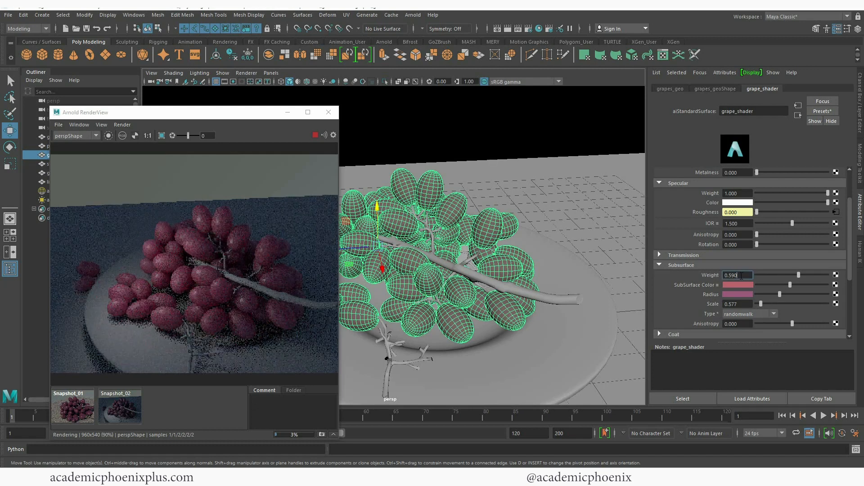
key(Return)
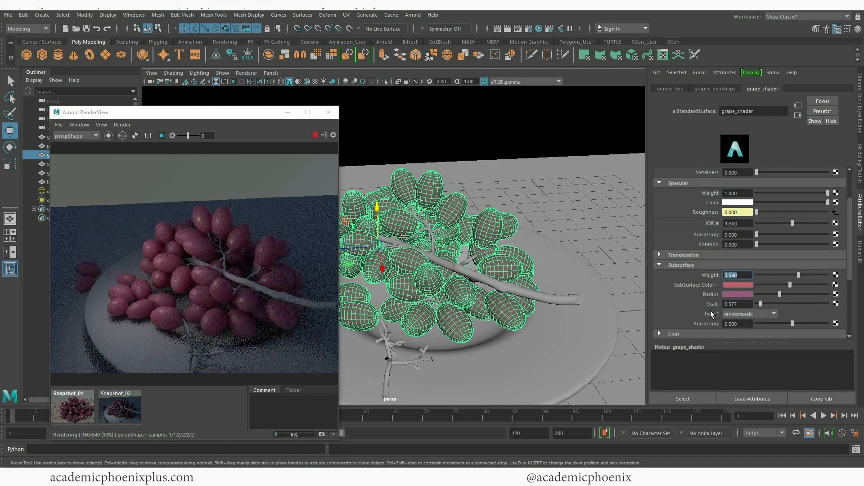
drag(798, 274, 780, 275)
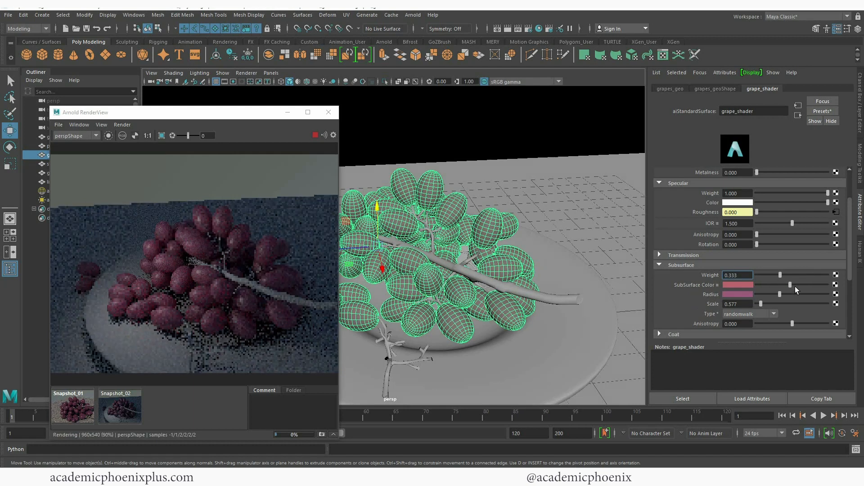
drag(740, 276, 710, 284)
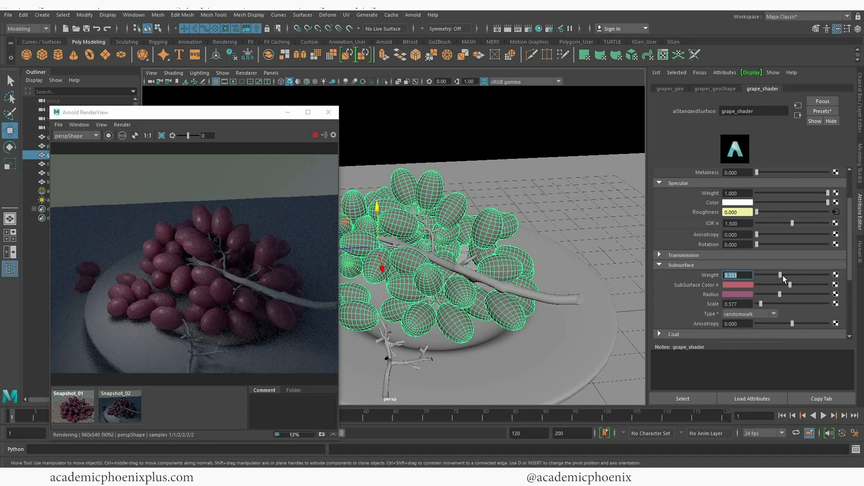
drag(782, 274, 854, 285)
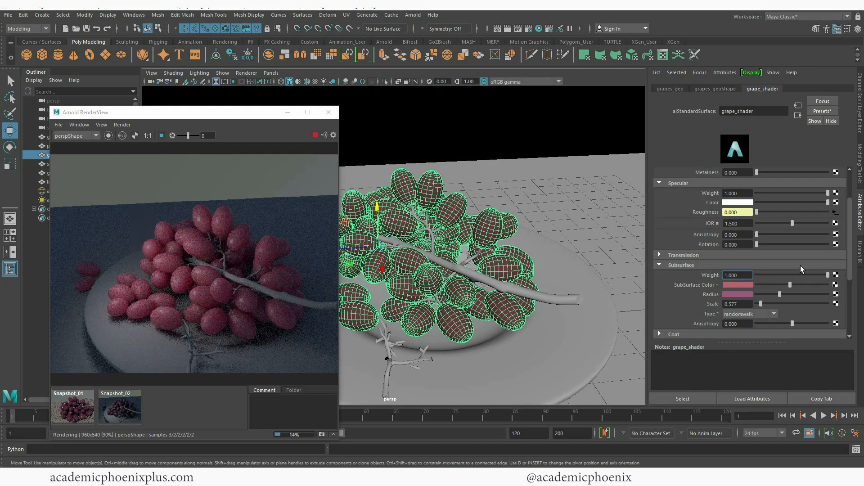
click(315, 135)
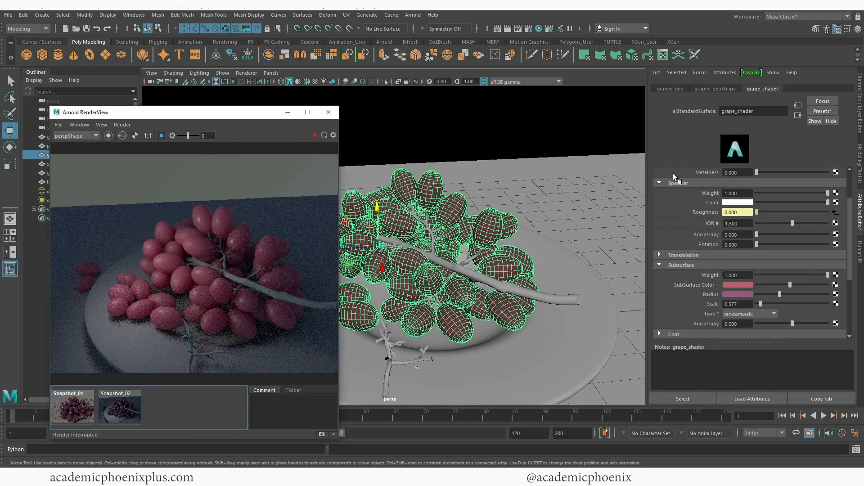
- Open Hypershade with an enlarged node graph, graph the grape shader's network and move the grape_shader node upward
click(539, 29)
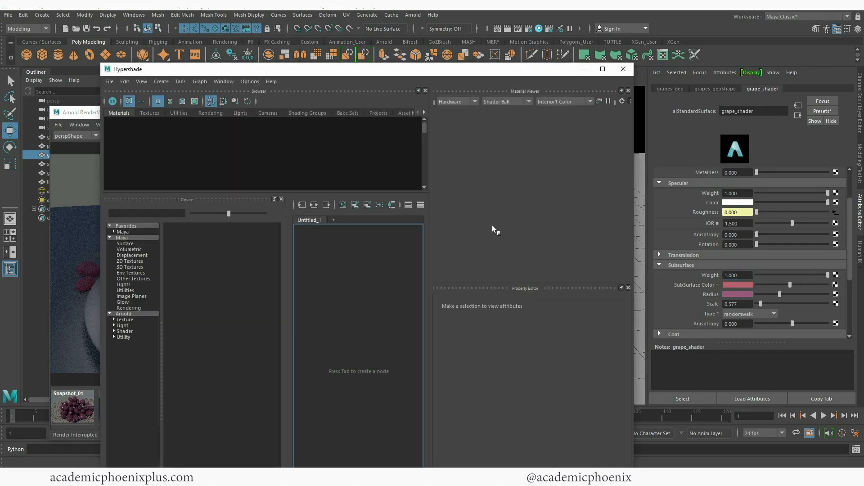
key(space)
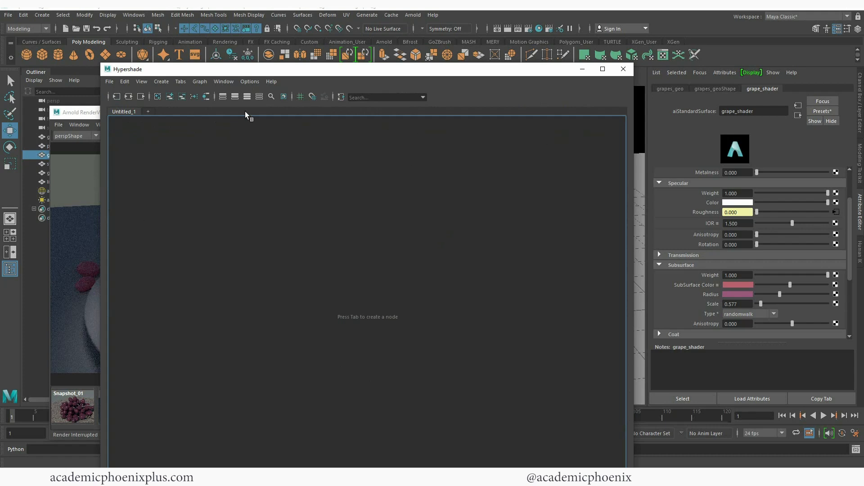
click(206, 96)
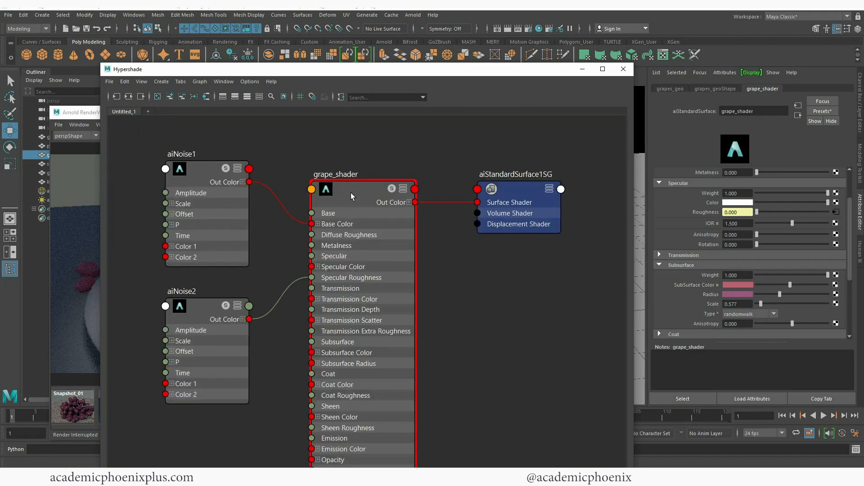
drag(350, 193, 360, 155)
- Rename the base color noise node COLOR_aiNoise1 and the specular roughness noise node ROUGHT_aiNoise2
double_click(184, 154)
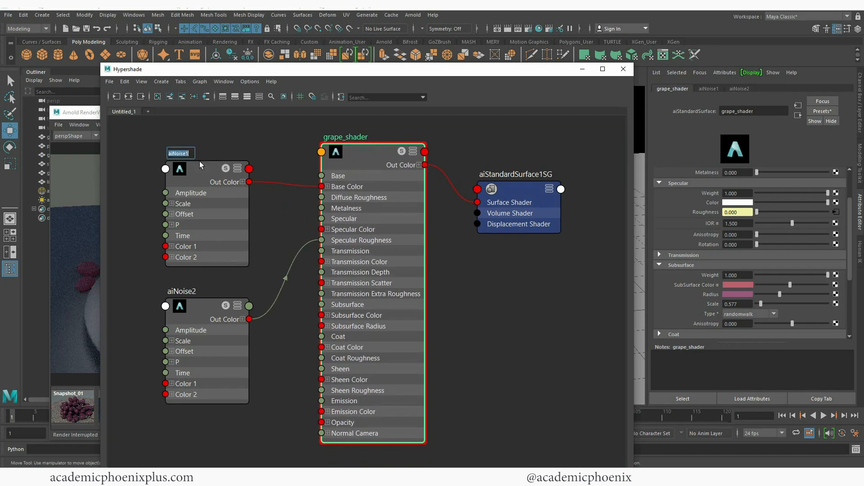
click(191, 153)
text(COLOR_aiN)
key(Return)
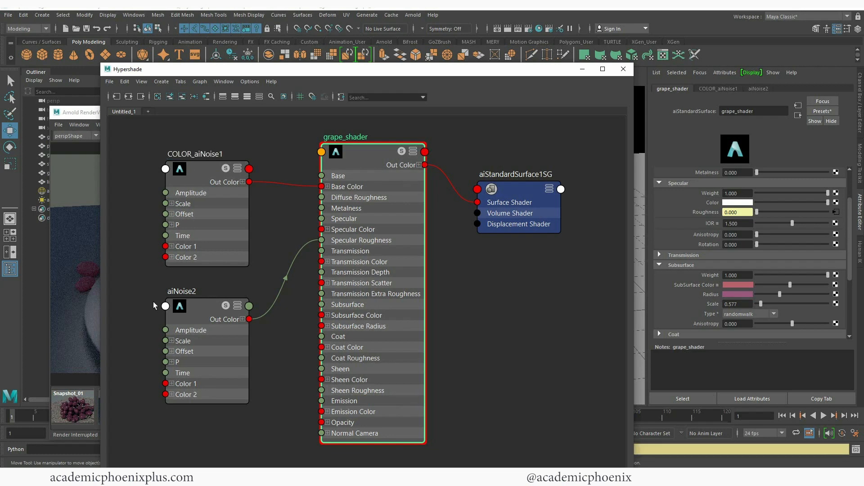
double_click(184, 291)
click(186, 290)
text(ROUGHT_ai)
key(Return)
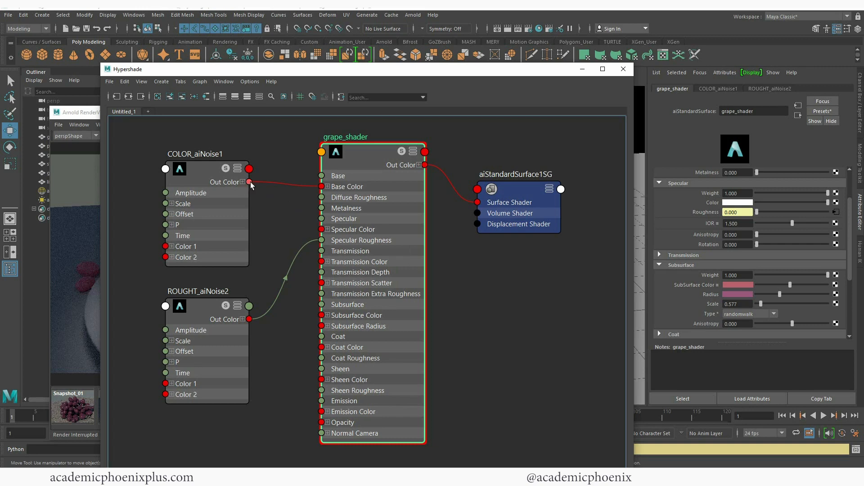
- Connect COLOR_aiNoise1's Out Color to the grape shader's Subsurface Color and rerun the Arnold render
drag(260, 190, 251, 180)
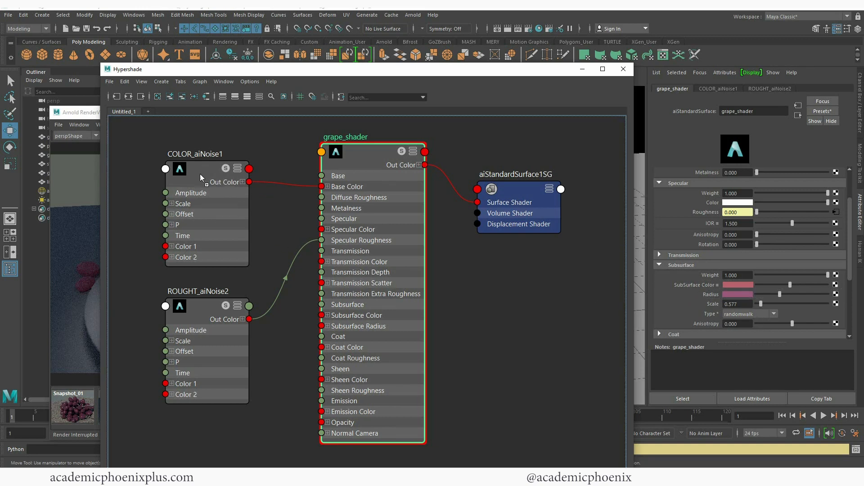
middle_drag(630, 293, 691, 284)
click(91, 115)
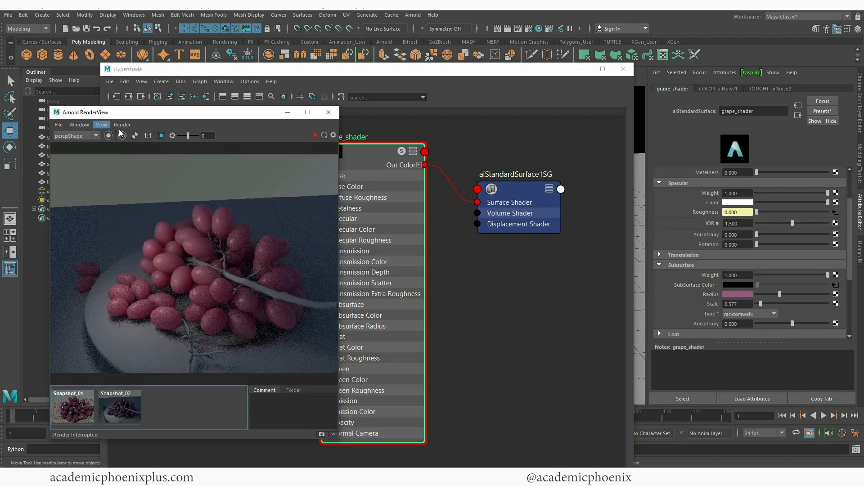
click(315, 136)
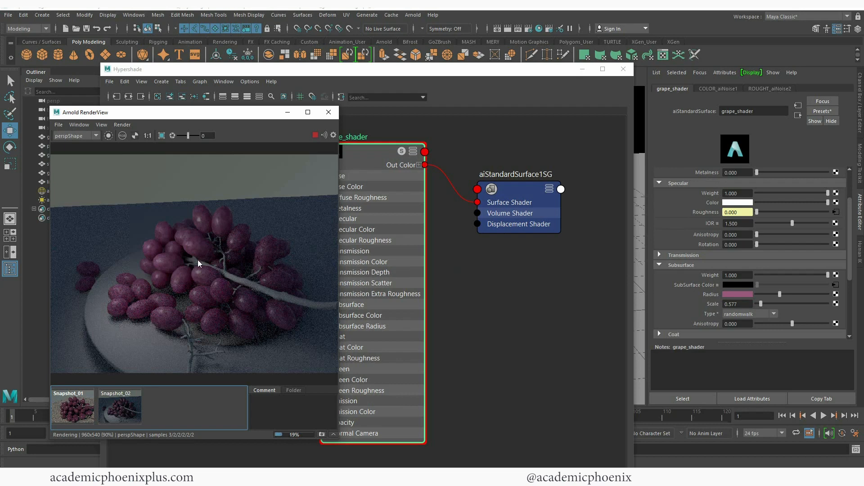
- Close the Arnold RenderView, move the COLOR_aiNoise1 node farther from grape_shader in the graph and clear the selection
click(118, 409)
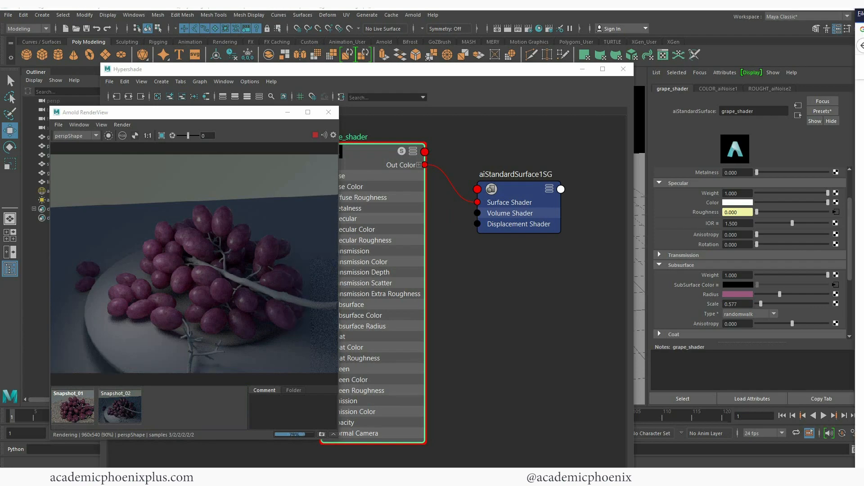
drag(863, 20, 863, 71)
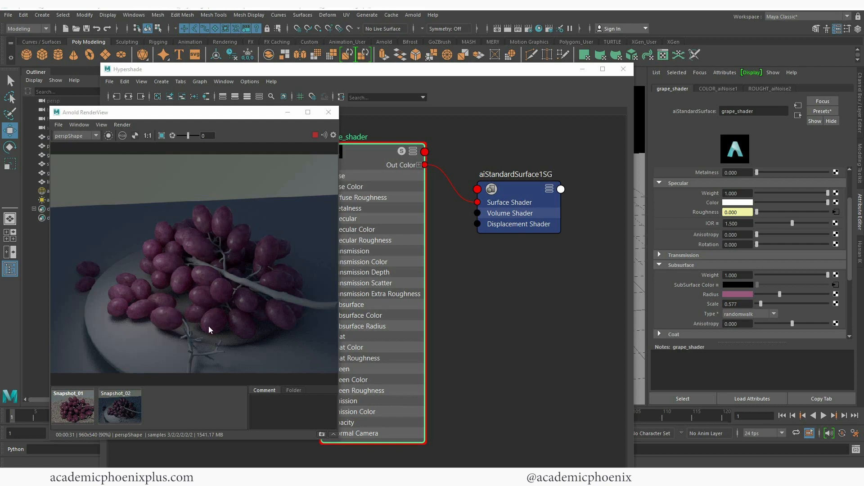
click(328, 112)
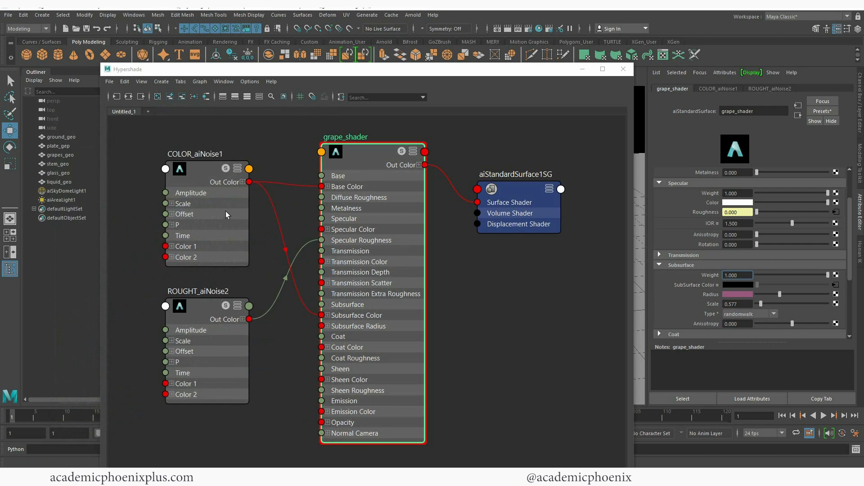
drag(226, 211, 180, 198)
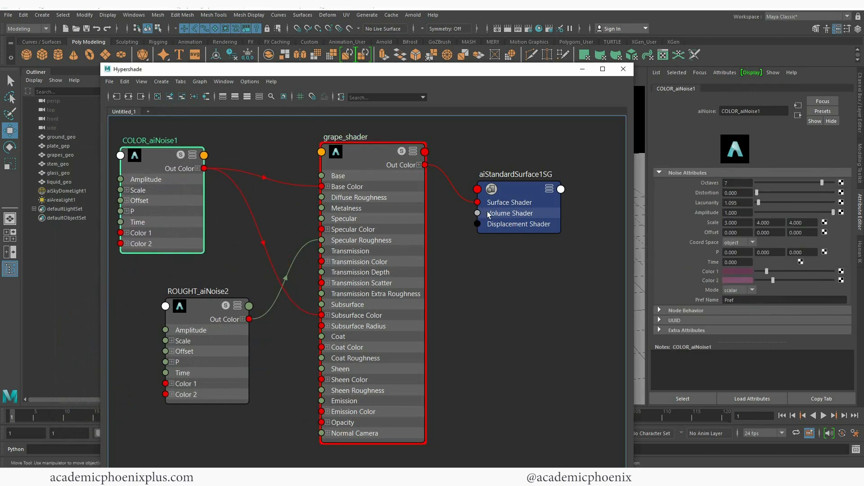
click(537, 276)
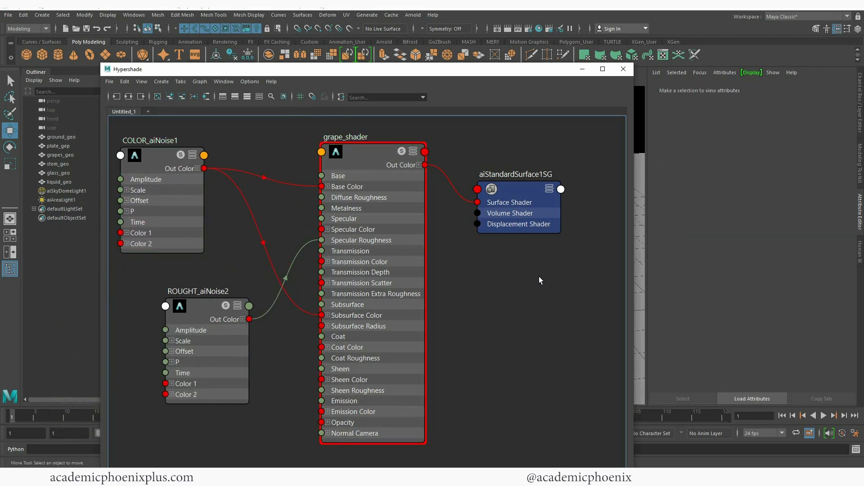
- Move grape_shader farther from COLOR_aiNoise1 and lower the ROUGHT_aiNoise2 node to free space between them in the graph
drag(377, 148, 420, 147)
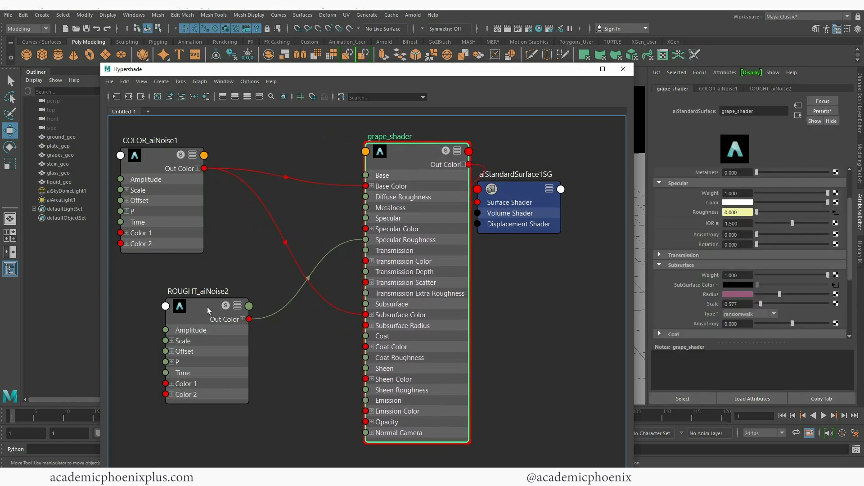
drag(215, 290, 212, 352)
click(245, 268)
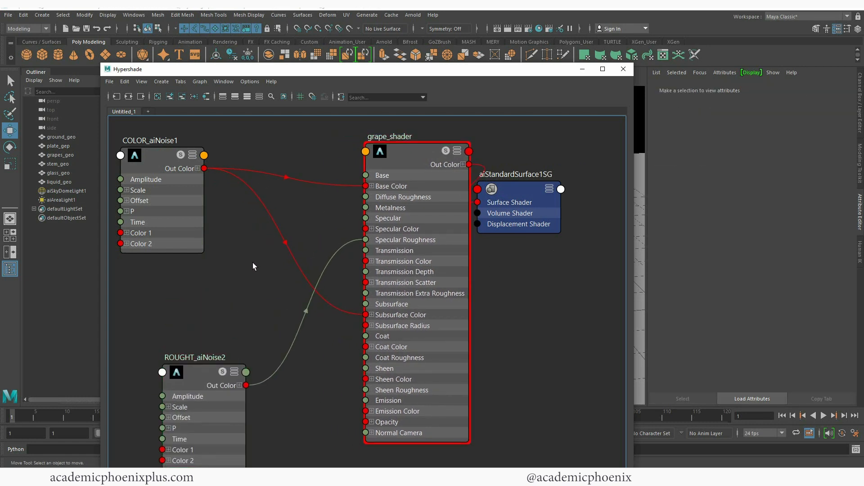
- Add an aiColorJitter node between COLOR_aiNoise1 and grape_shader, and move aiStandardSurface1SG clear of the grape shader
key(Tab)
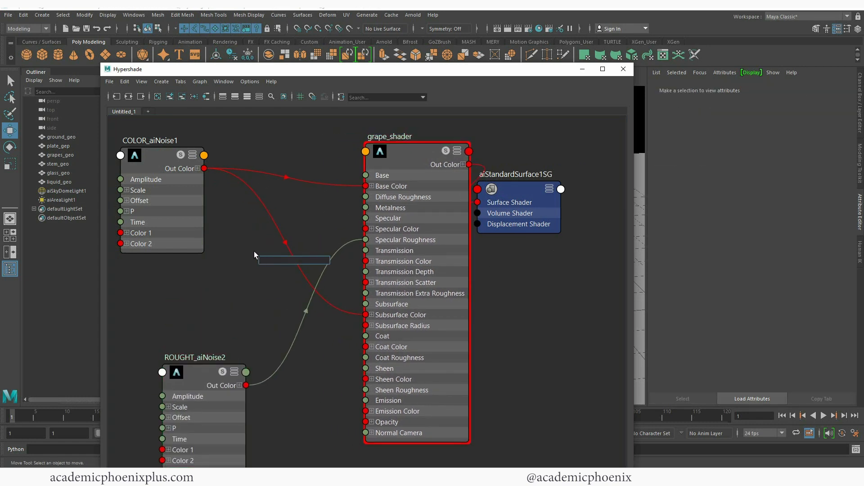
text(jitt)
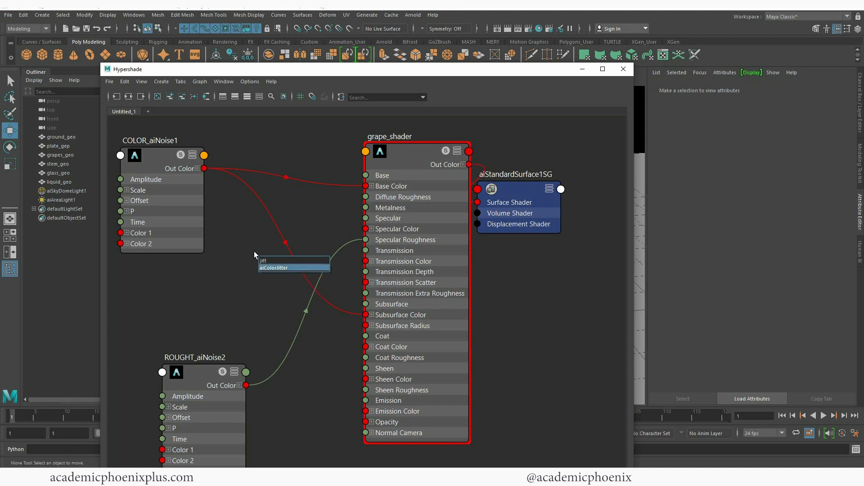
click(295, 268)
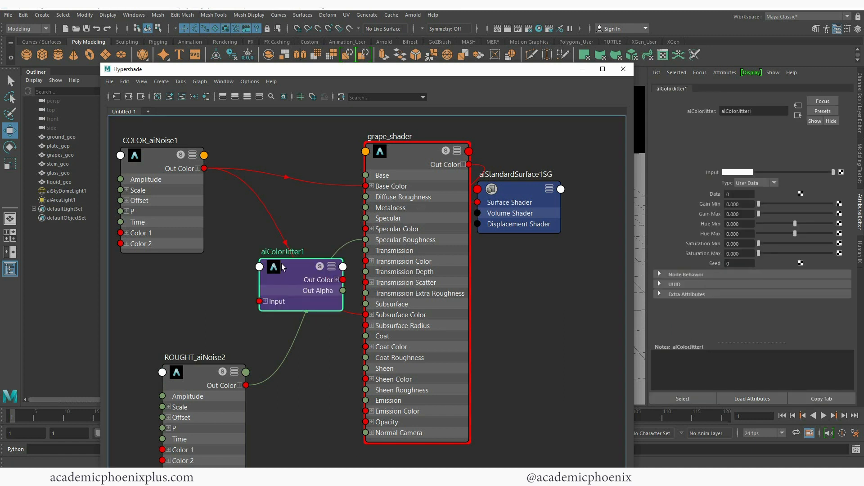
drag(282, 267, 262, 190)
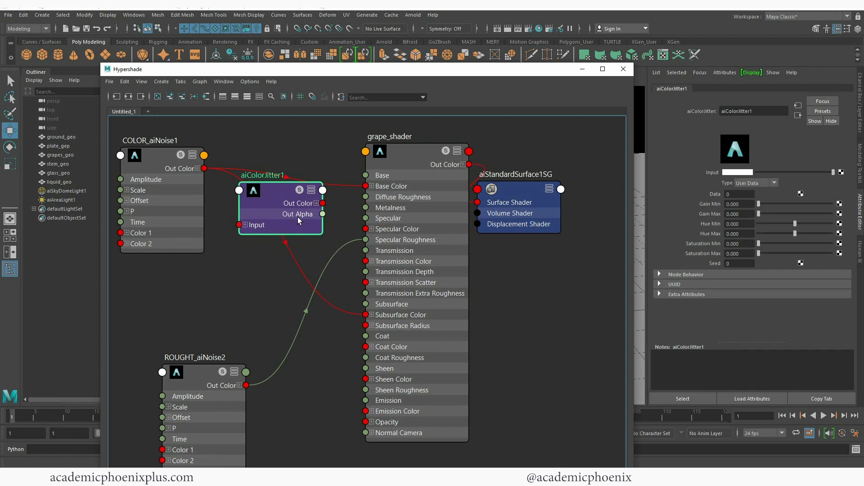
drag(510, 193, 562, 150)
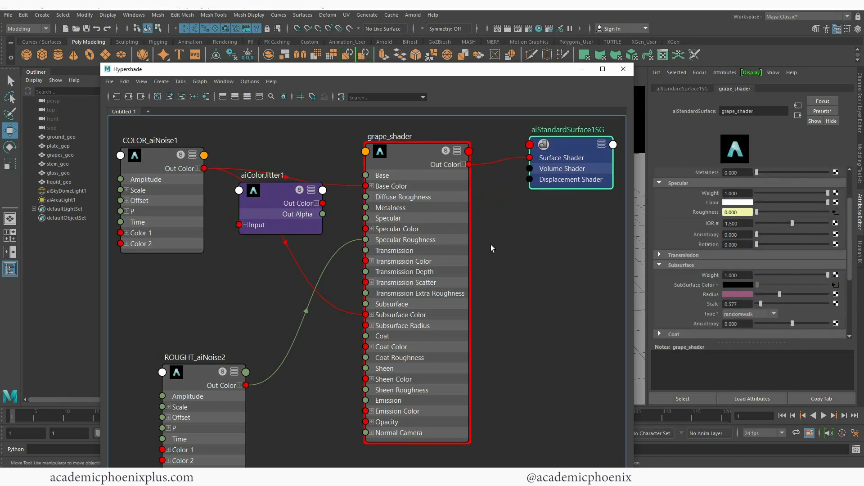
drag(280, 198, 278, 160)
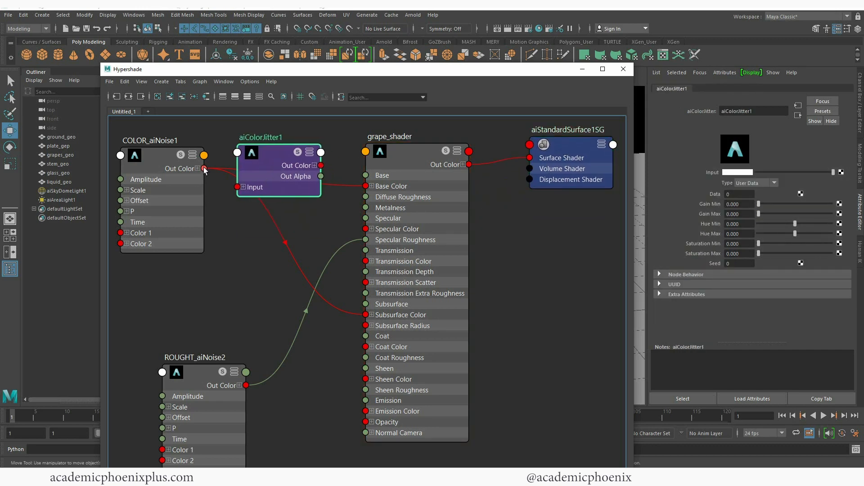
- Connect COLOR_aiNoise1's Out Color to the jitter's Input, and the jitter's Out Color to grape_shader's Base Color and Subsurface Color
drag(204, 169, 313, 167)
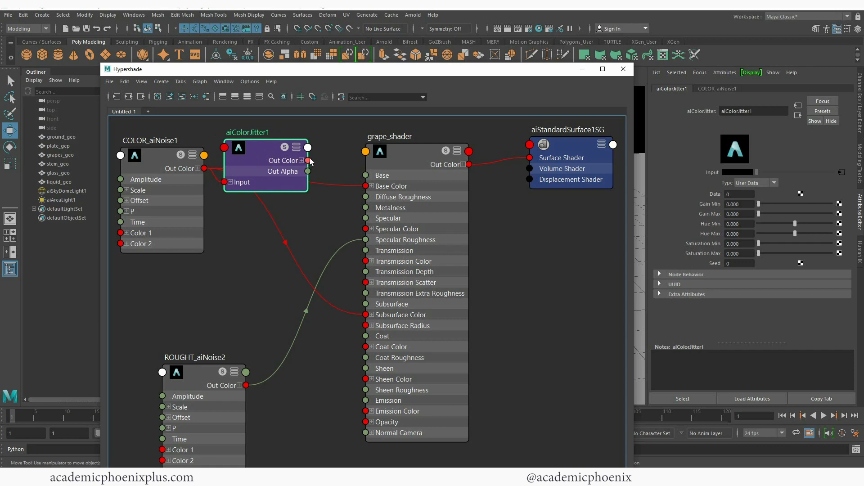
drag(329, 168, 366, 185)
drag(308, 164, 365, 315)
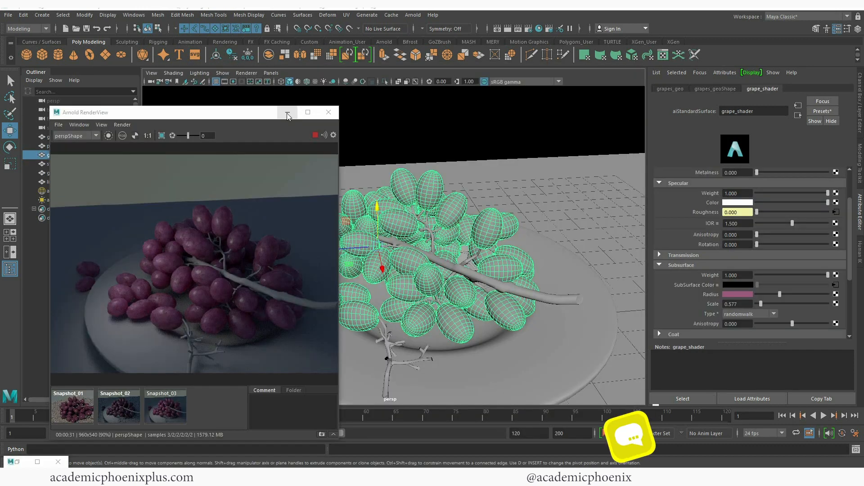
- Minimize the Arnold RenderView, separate grapes_geo into individual meshes and select several grapes one by one to check the separation
click(287, 114)
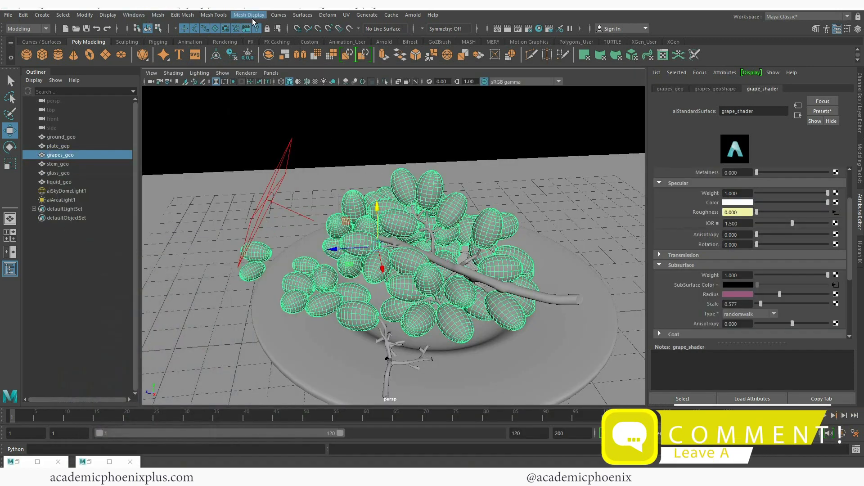
click(209, 16)
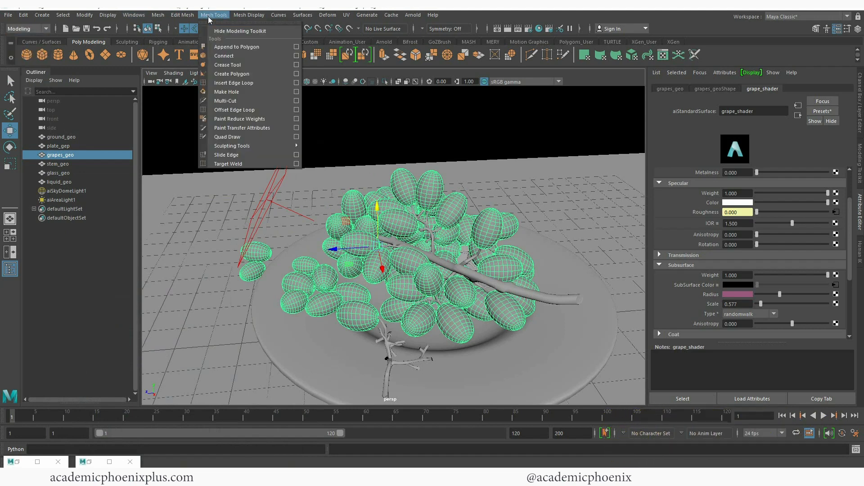
click(188, 15)
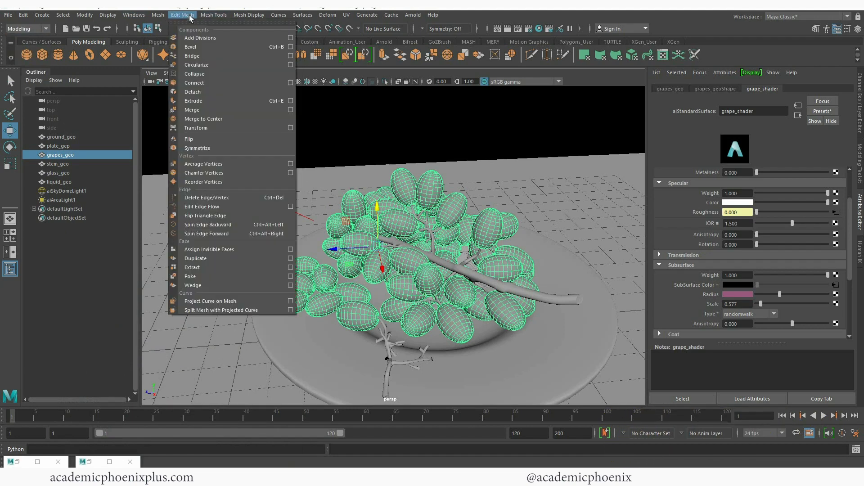
click(158, 15)
click(180, 55)
click(394, 207)
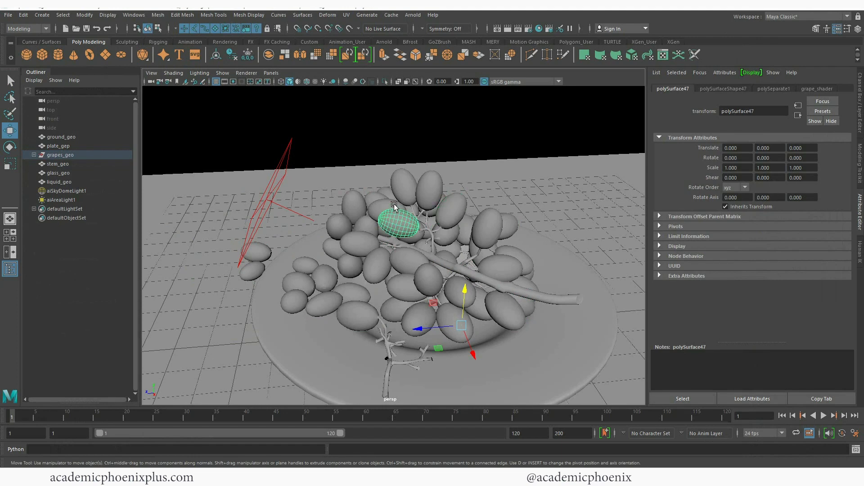
click(402, 193)
click(426, 191)
click(455, 215)
click(506, 228)
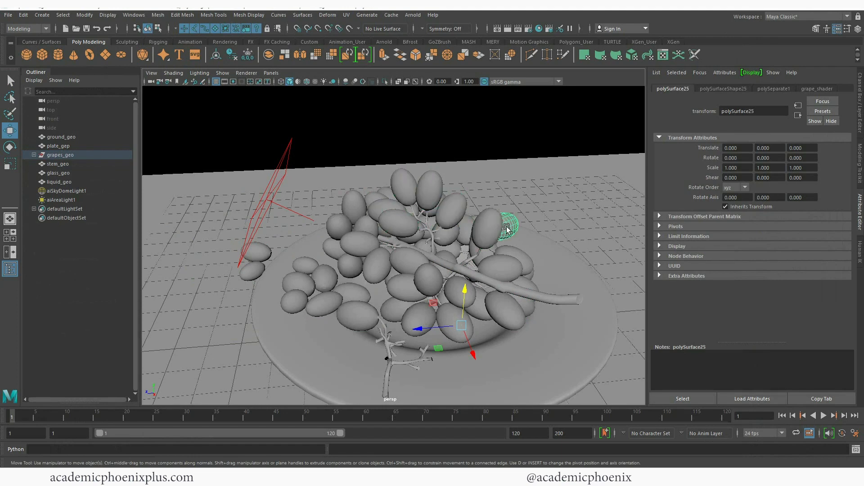
- Start an Arnold render of the separated grapes and open the aiColorJitter1 attributes through grape_shader's base color connection
click(413, 15)
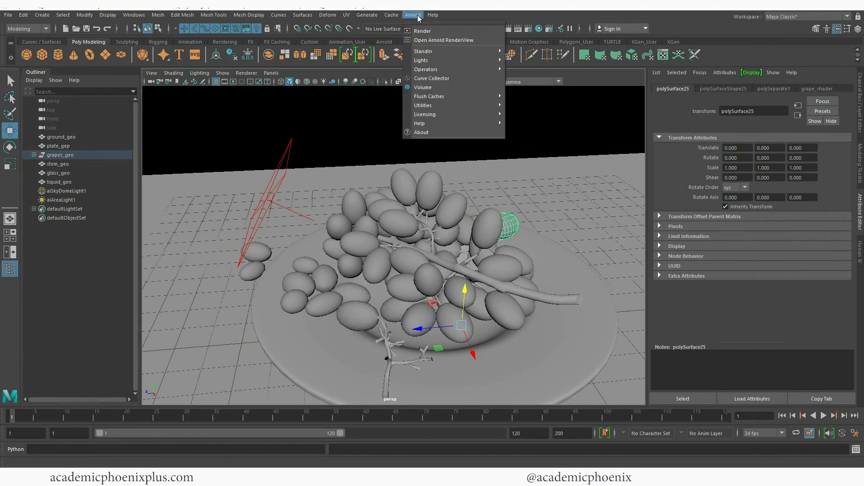
click(439, 32)
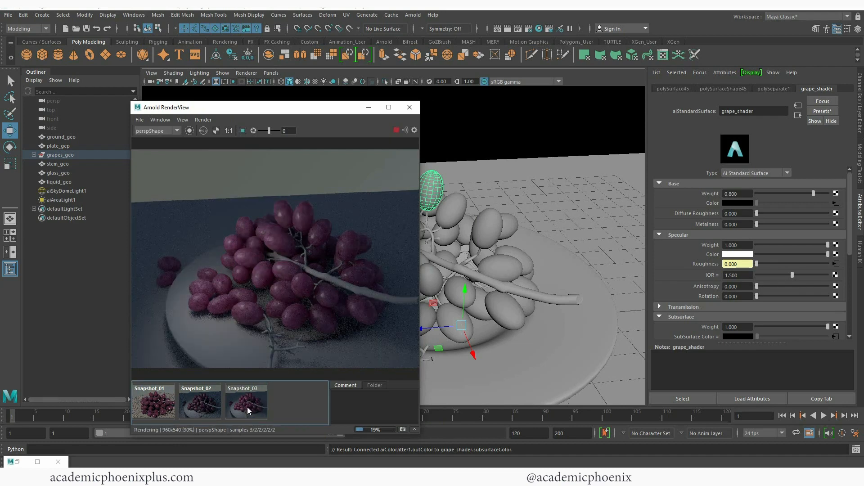
click(396, 130)
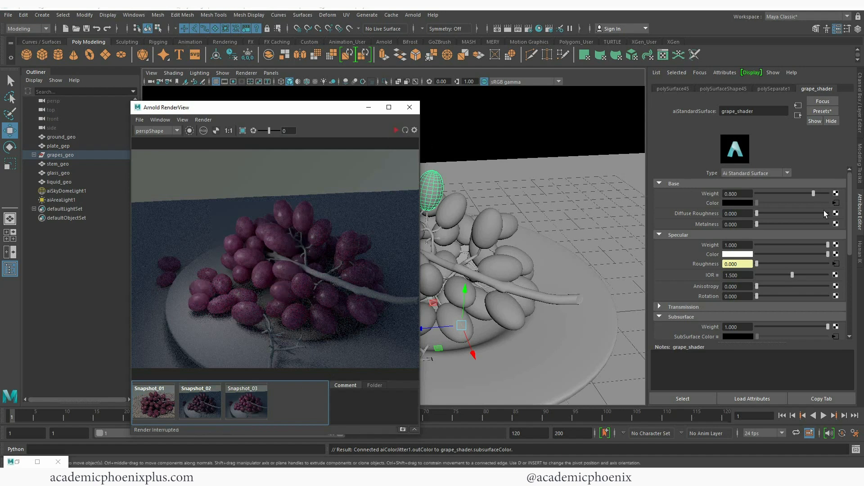
click(836, 203)
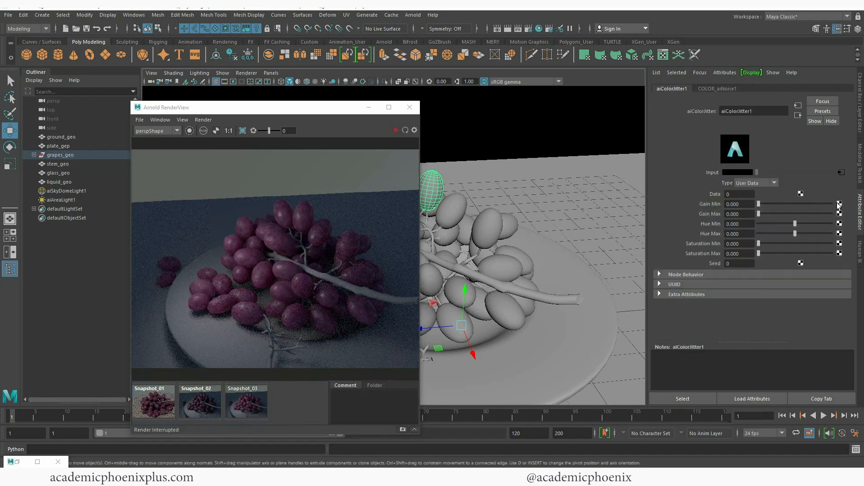
click(396, 130)
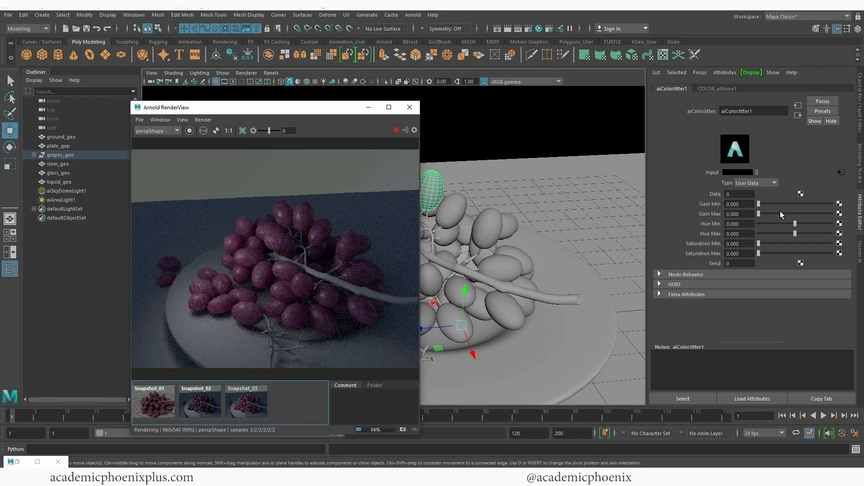
- Set the aiColorJitter1 Type to Object
drag(759, 213, 700, 199)
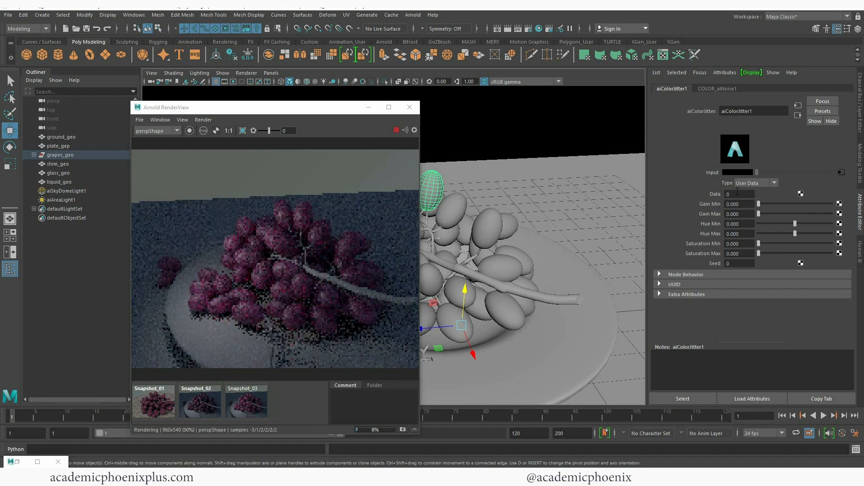
click(755, 183)
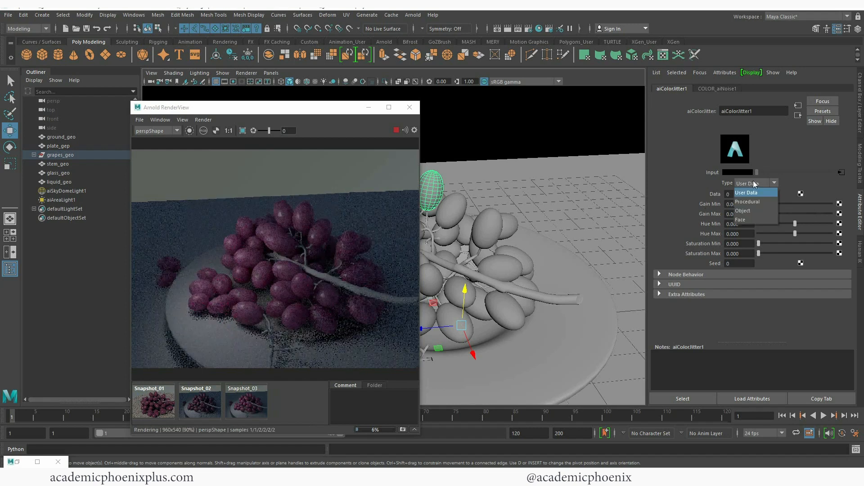
click(756, 211)
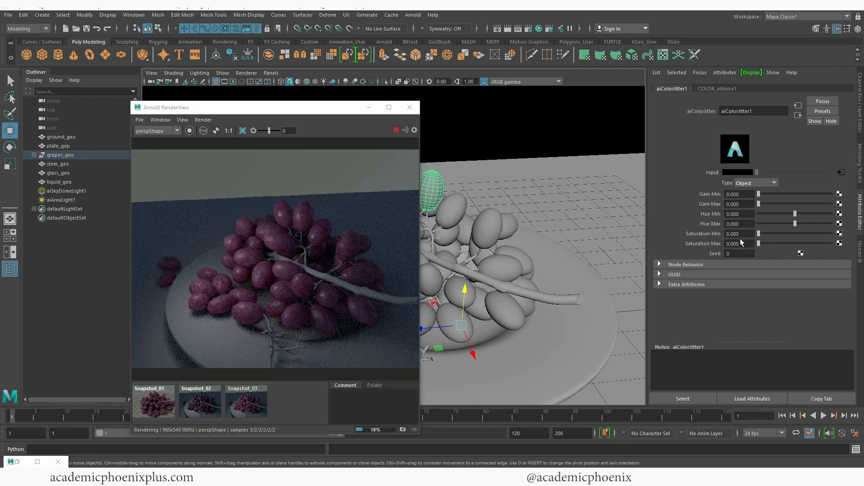
- Try raising the color jitter's Gain Max to see its effect in the render, and return it to 0
drag(761, 203, 791, 204)
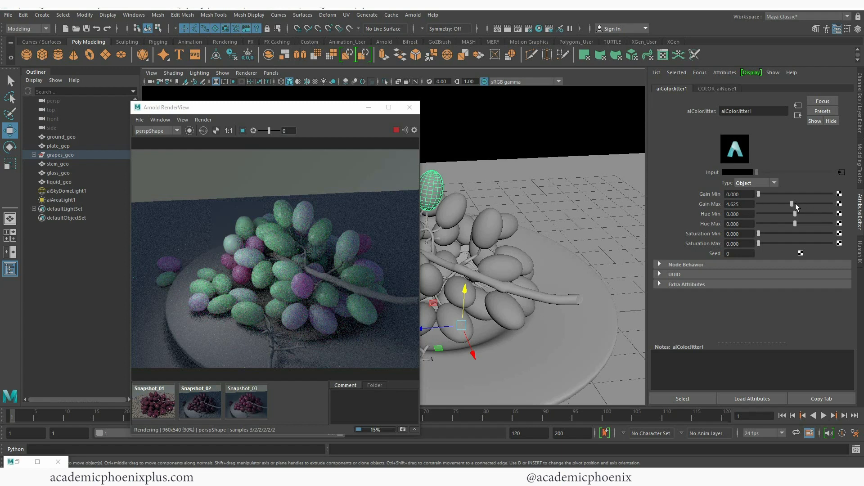
drag(795, 203, 720, 191)
drag(831, 204, 744, 203)
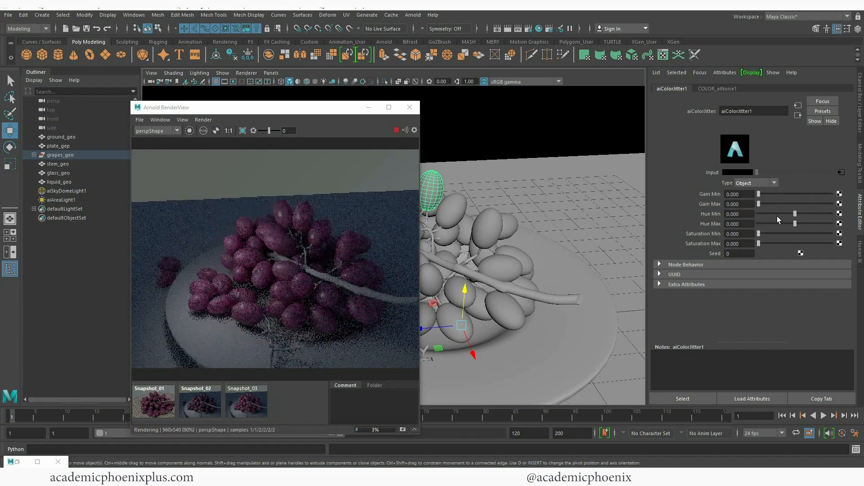
- Test the color jitter's hue range in the render, settling on Hue Min -0.175 and Hue Max 0
mouse_move(794, 213)
mouse_down()
mouse_move(782, 212)
mouse_move(808, 221)
mouse_up()
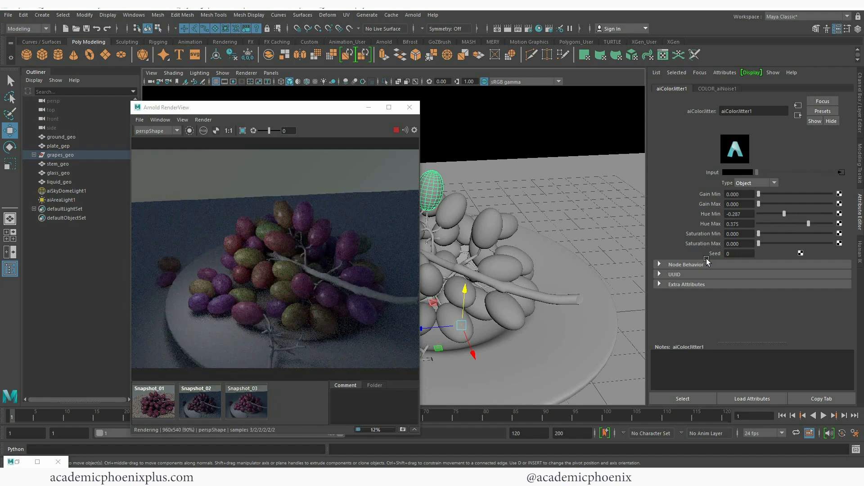
drag(808, 223, 805, 223)
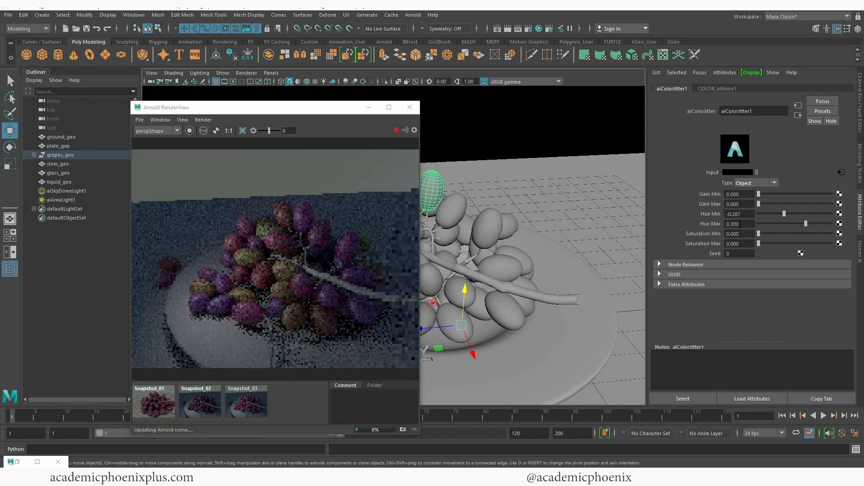
drag(742, 223, 701, 221)
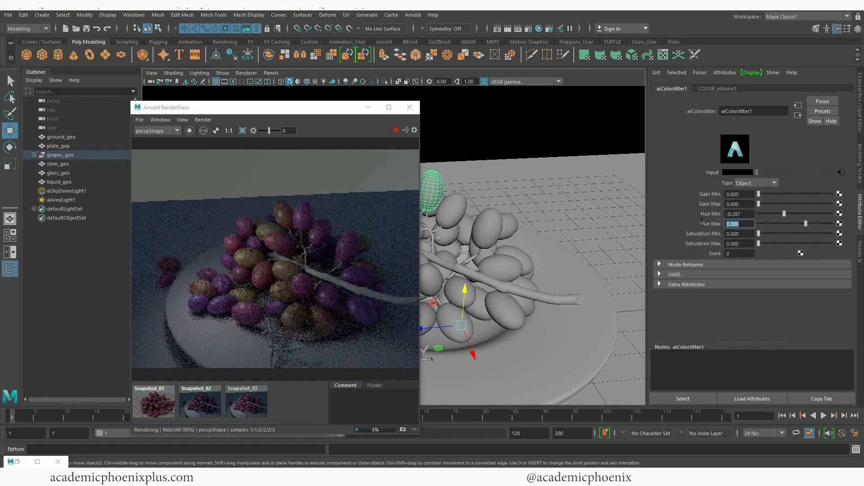
text(0)
key(Return)
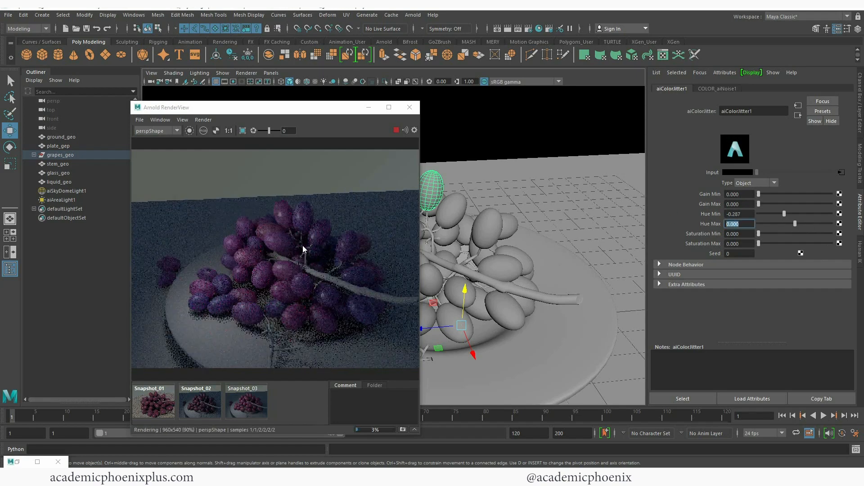
click(788, 214)
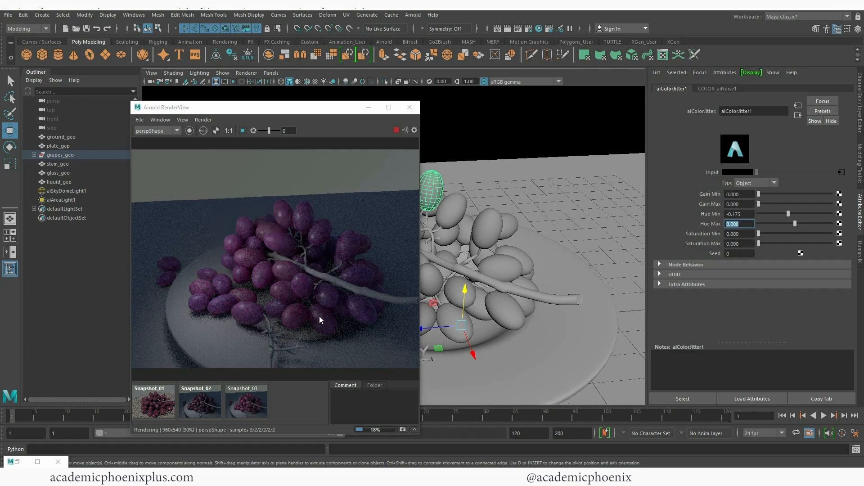
- Try Saturation Min 1.125, Saturation Max 10 and Gain Max 10 on the color jitter, and reset all three to 0
drag(759, 243, 848, 246)
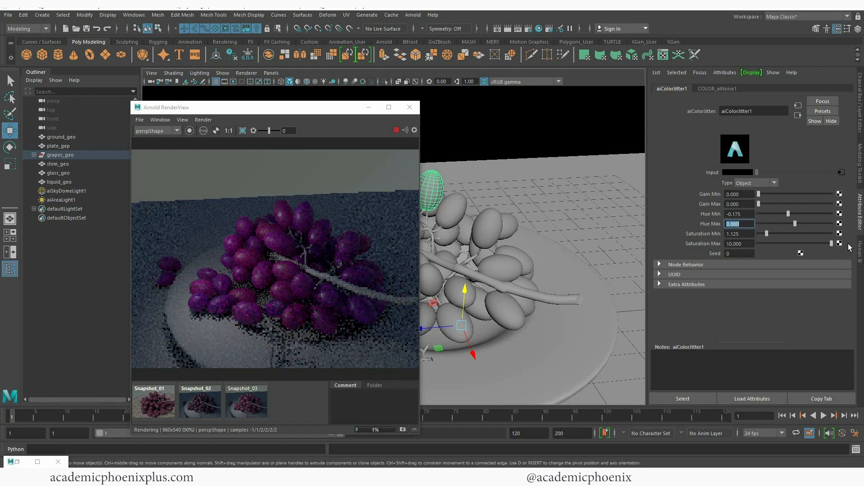
drag(819, 203, 833, 204)
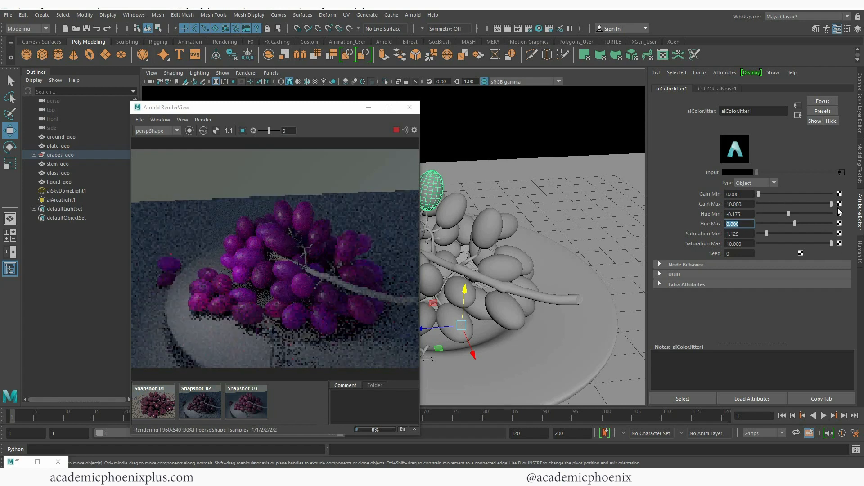
drag(753, 201, 751, 201)
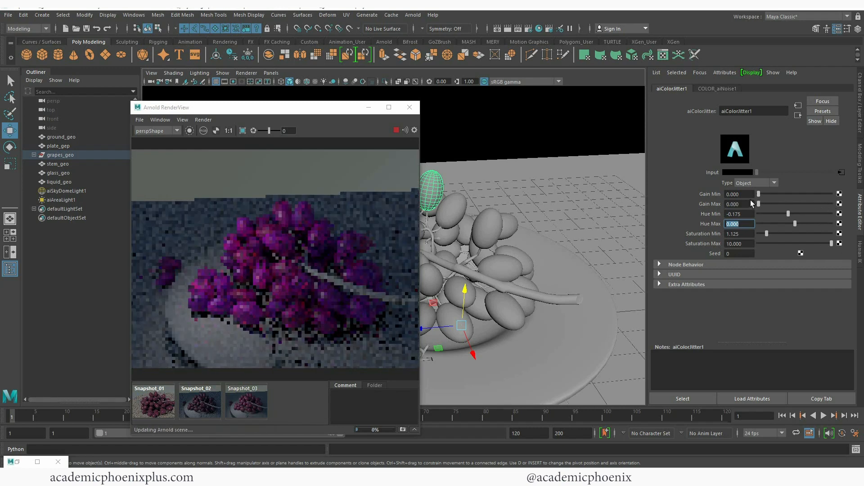
click(761, 232)
drag(827, 244, 755, 234)
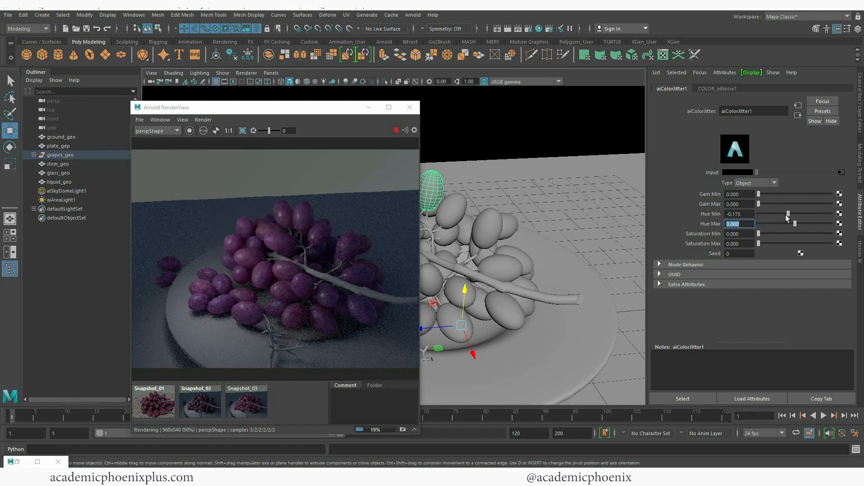
- Lower the color jitter's Hue Min to about -0.438
click(720, 214)
drag(783, 213, 773, 213)
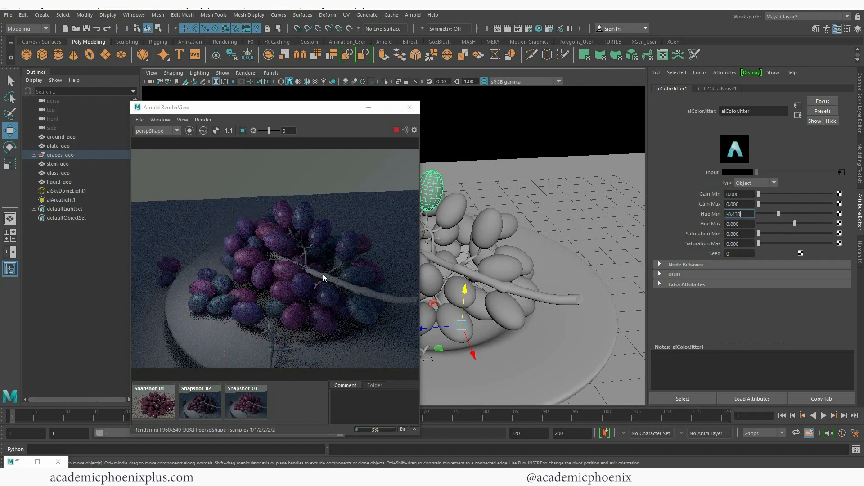
- Try a Hue Min of -0.1 on the color jitter, and lower it to -0.2
click(706, 215)
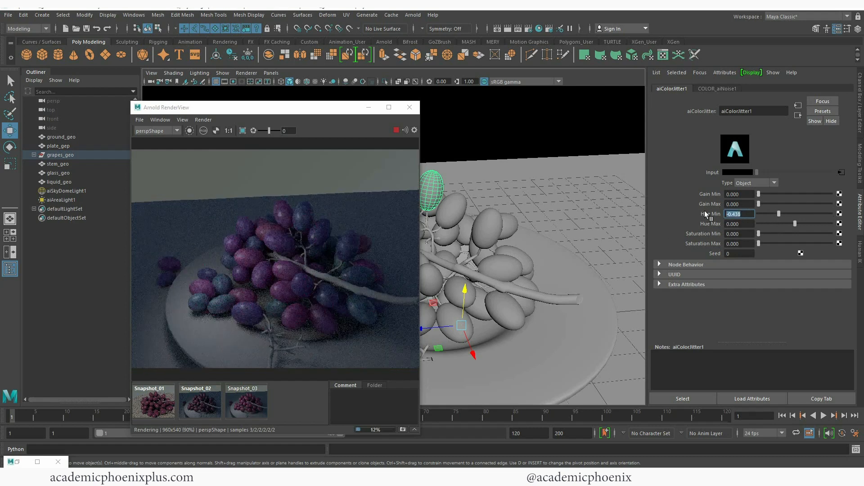
text(-0.1)
key(Return)
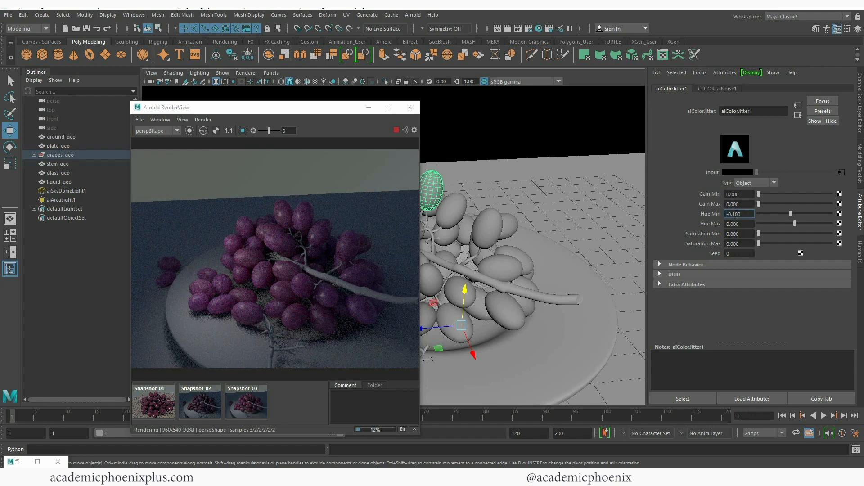
drag(733, 214, 752, 215)
text(200)
key(Return)
- Compare the current grape render with the three stored snapshots, and close the render view
click(155, 416)
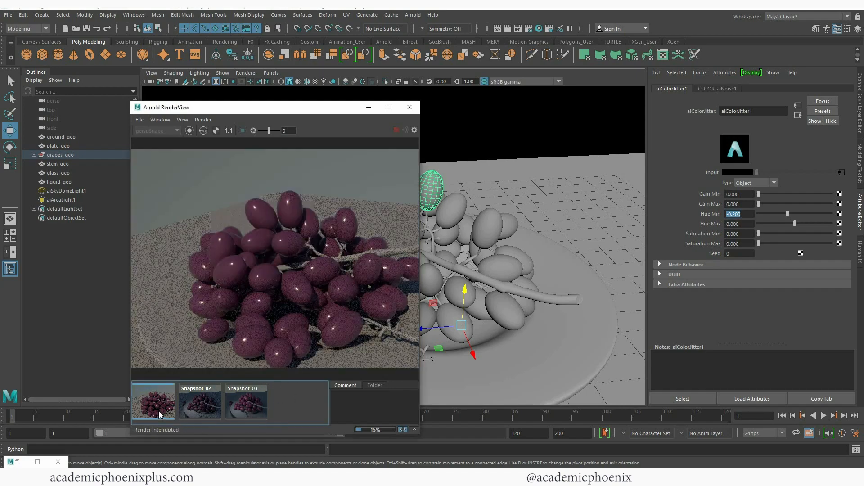
click(201, 409)
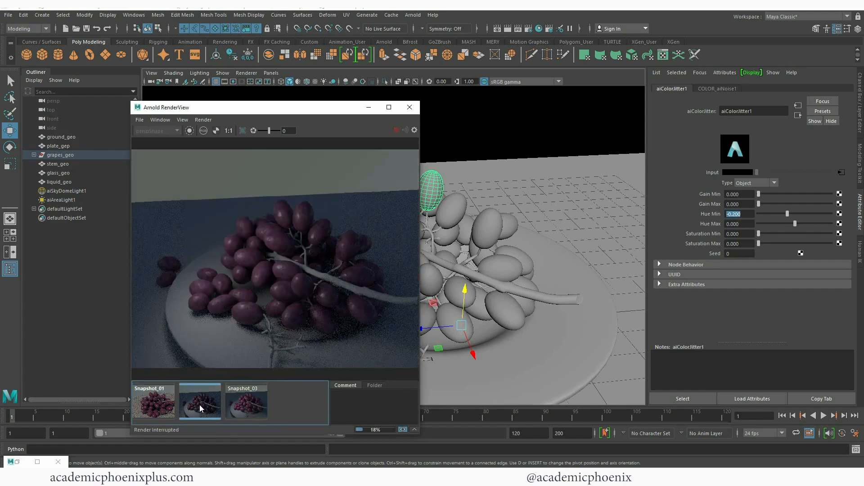
click(243, 408)
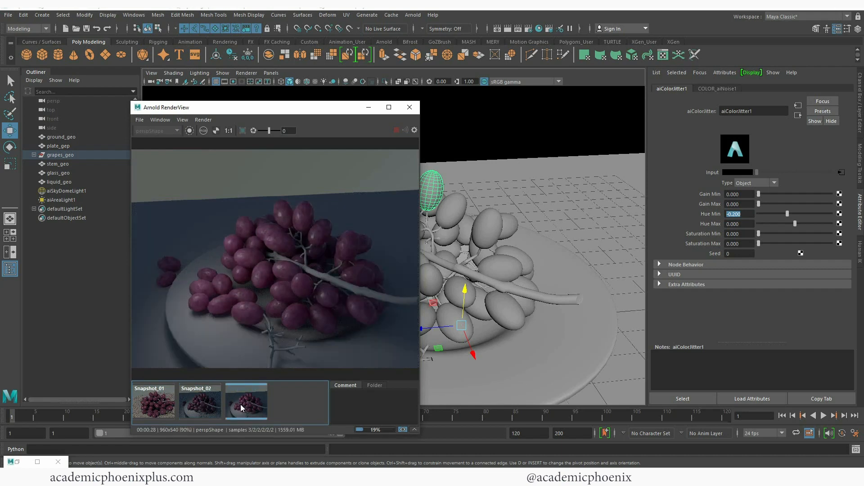
click(243, 408)
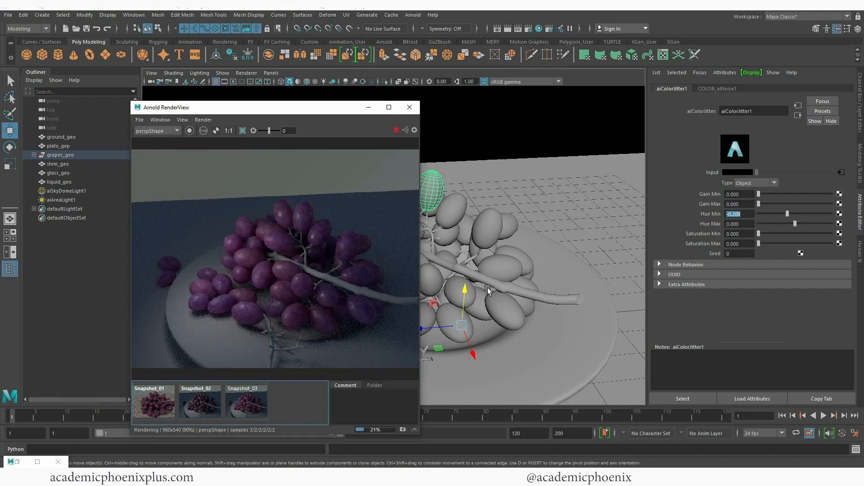
click(410, 108)
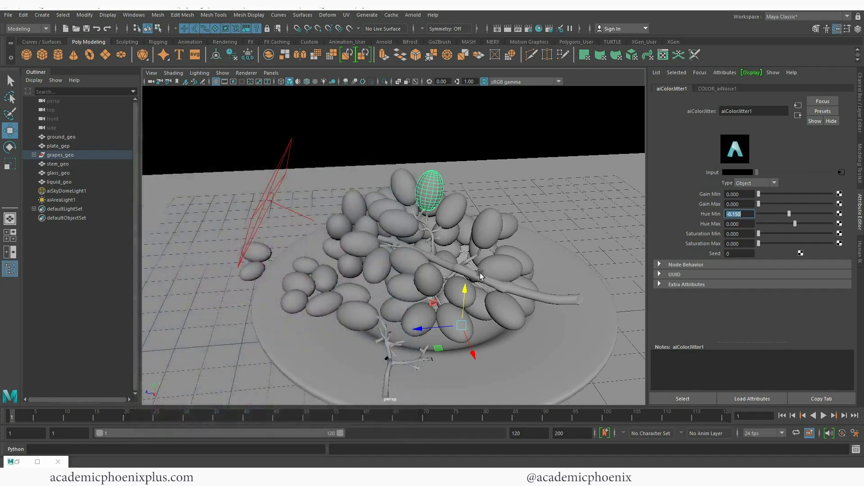
- Assign a new Arnold aiStandardSurface material to the grape stem
click(472, 273)
right_click(454, 229)
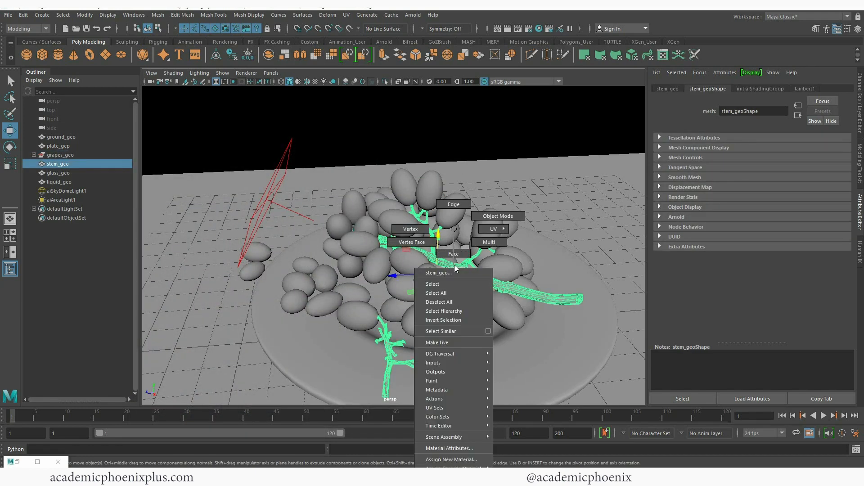
click(454, 459)
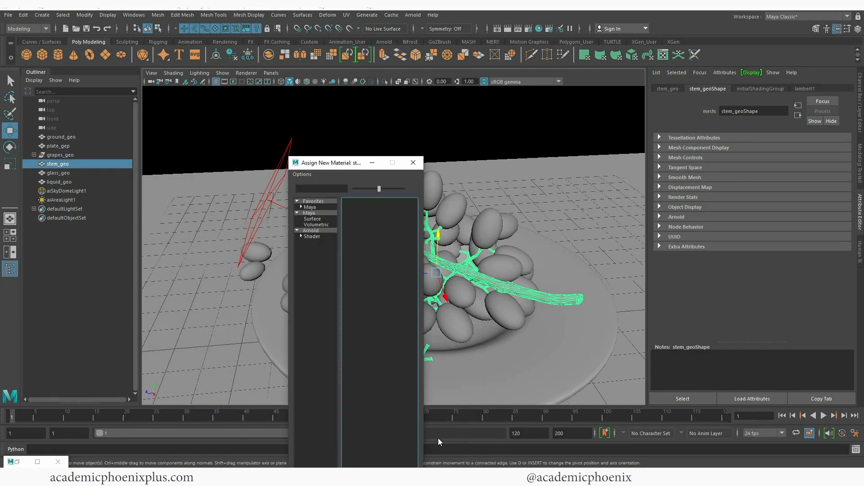
click(334, 230)
click(387, 343)
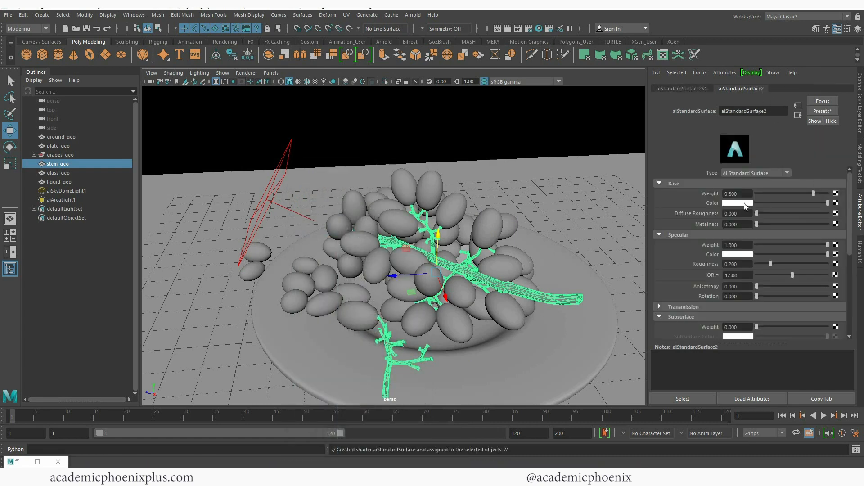
- Set the stem material's base color to a dark brown and its specular roughness to about 0.583
click(745, 203)
click(748, 203)
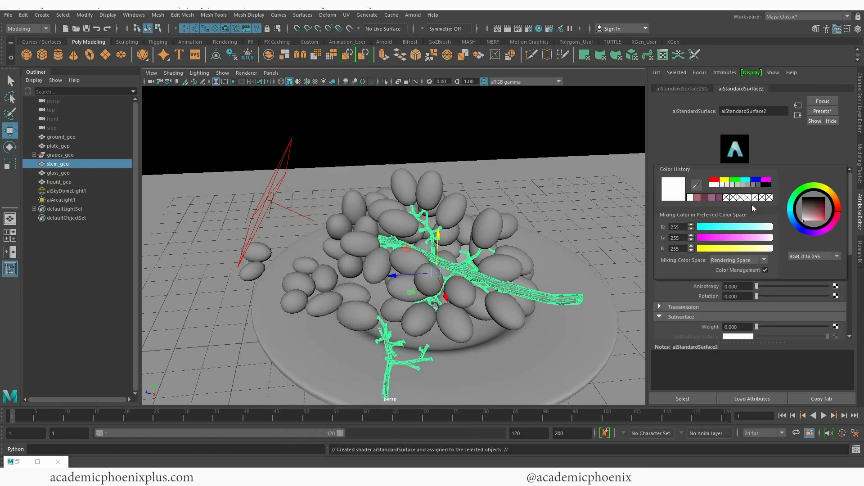
drag(808, 210, 832, 211)
click(838, 204)
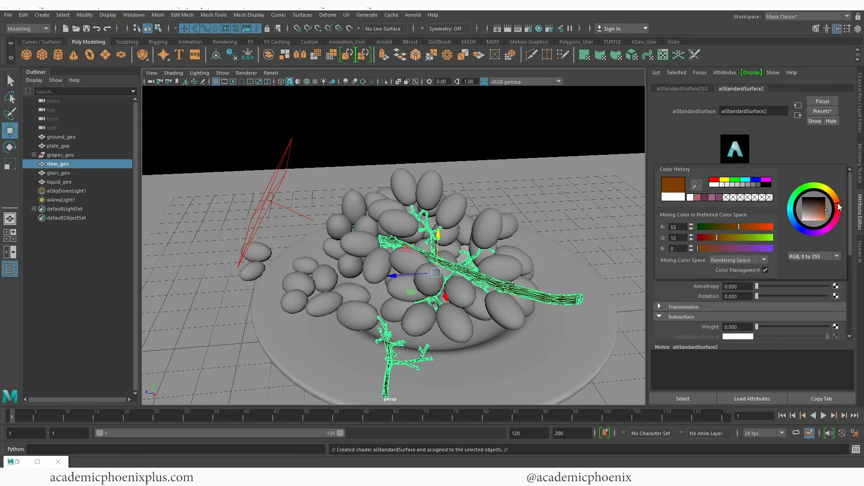
drag(749, 227, 750, 227)
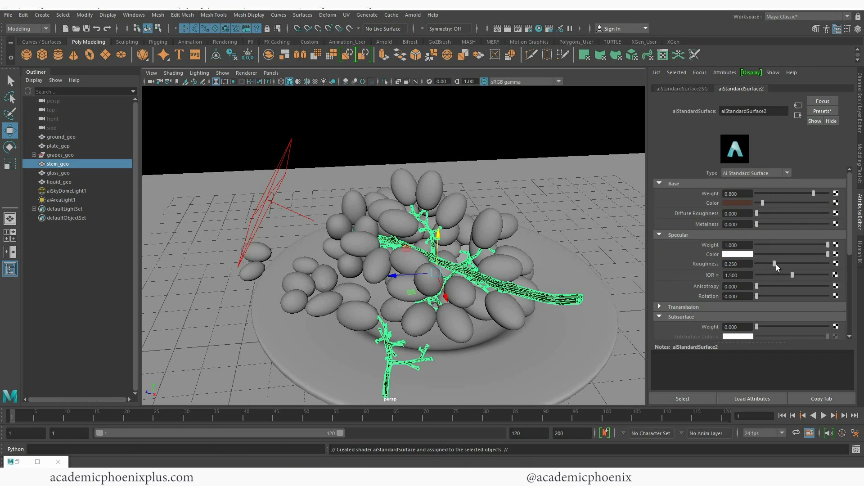
drag(790, 263, 798, 264)
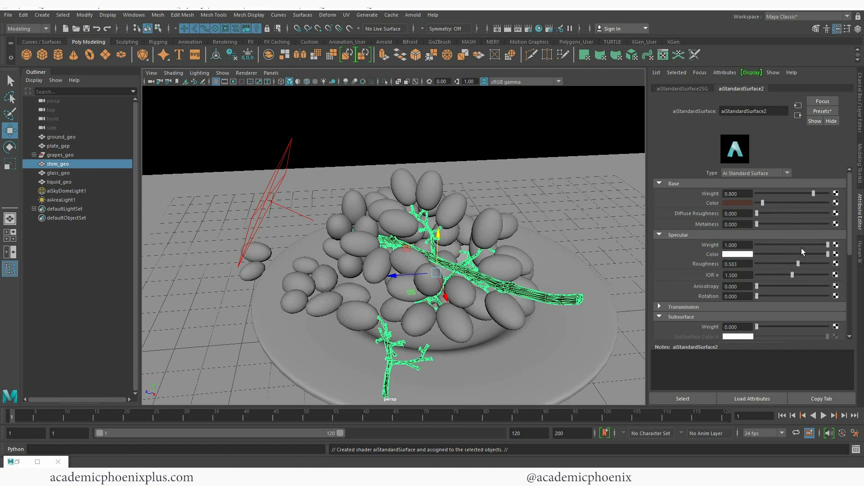
- Rename the stem's material to stem_shader
double_click(779, 113)
text(s)
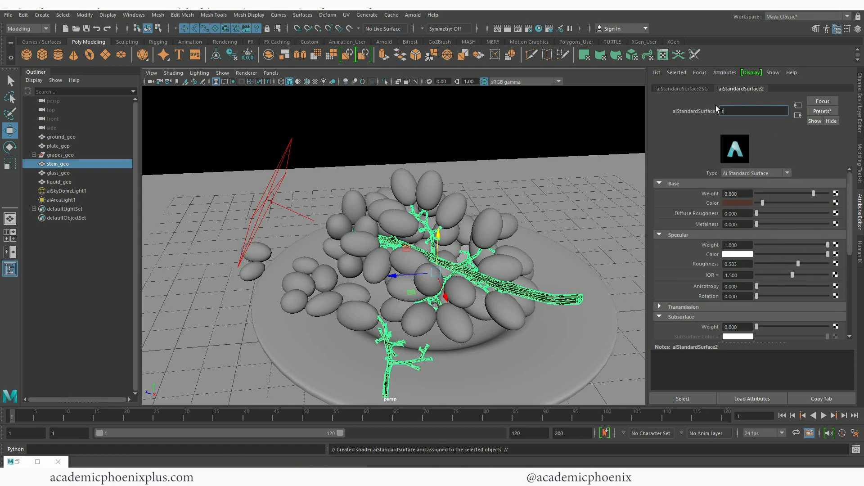
text(tem_shader)
key(Return)
- Check the physical sky settings connected to the sky dome light, and hide the area light
alt+right_drag(457, 245, 350, 239)
alt+drag(350, 238, 362, 225)
click(436, 165)
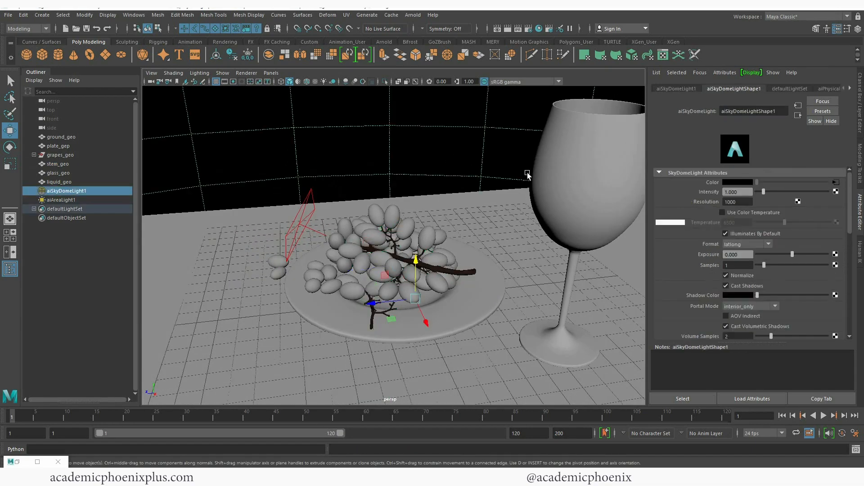
click(835, 183)
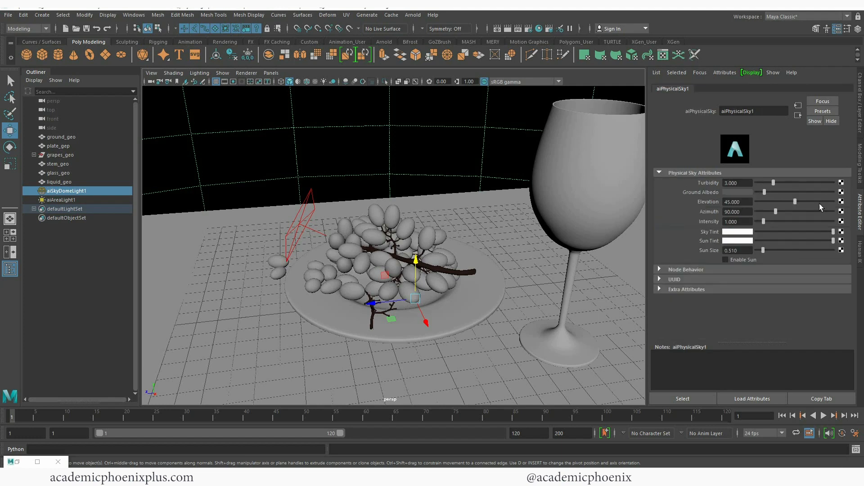
click(301, 225)
key(ctrl+h)
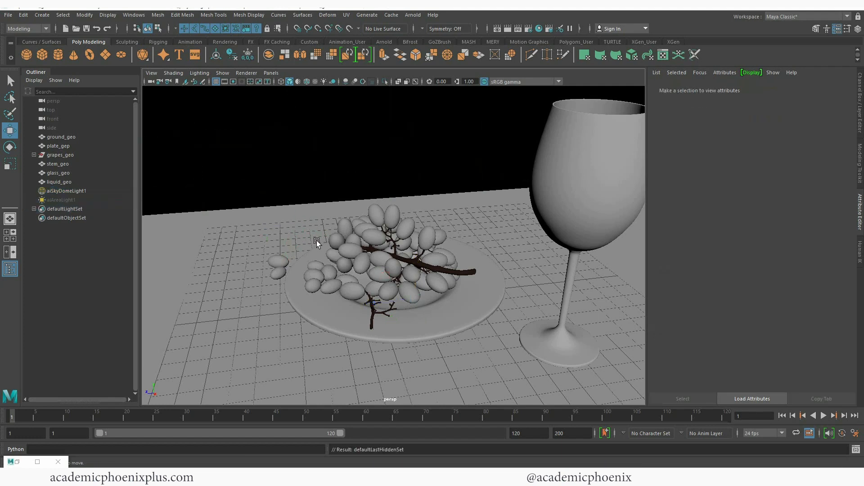
- Render a preview of the plate and glass in Arnold RenderView, stop it, and minimize the render window
click(413, 15)
click(432, 42)
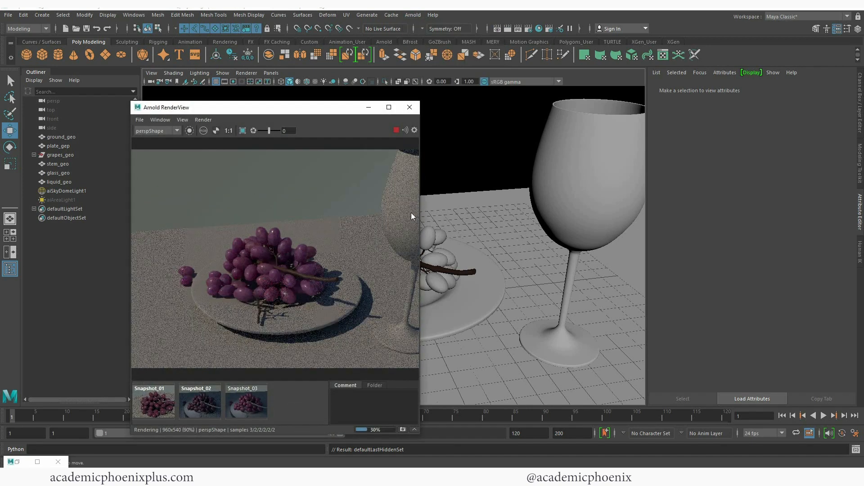
click(396, 130)
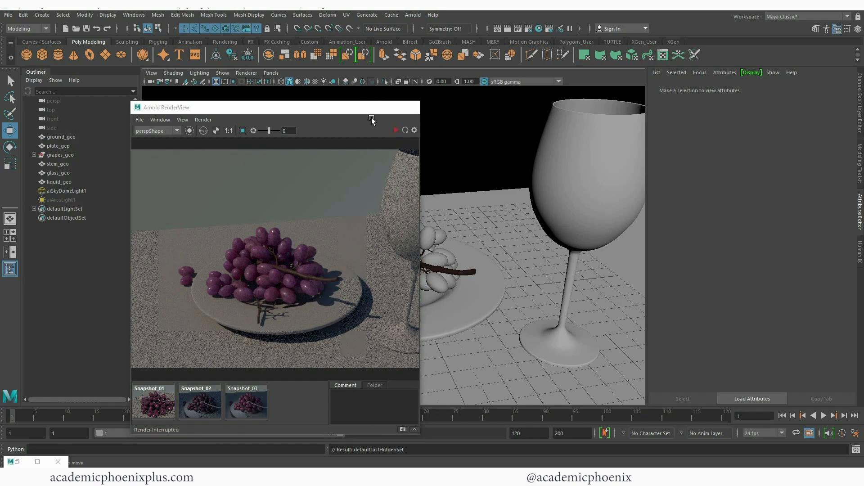
click(369, 108)
- Frame the grapes and stem closely from another side of the plate, and preview that view in a maximized Arnold RenderView
alt+drag(392, 212, 451, 209)
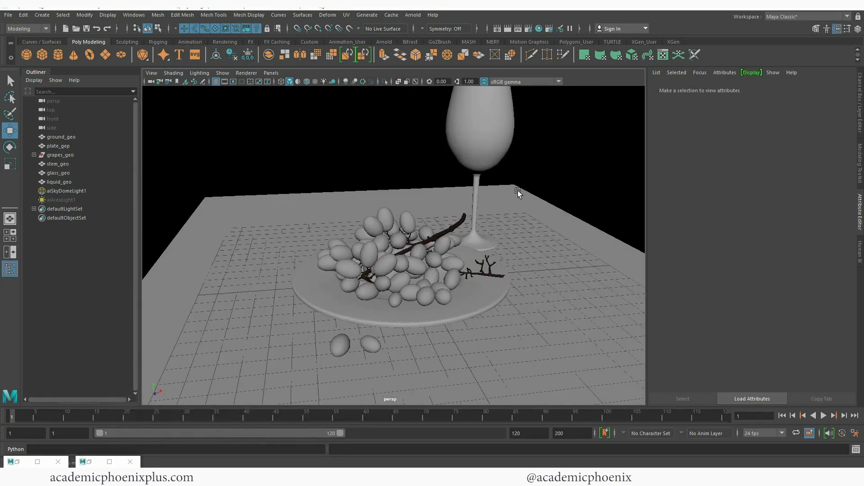
scroll(518, 190, up, 5)
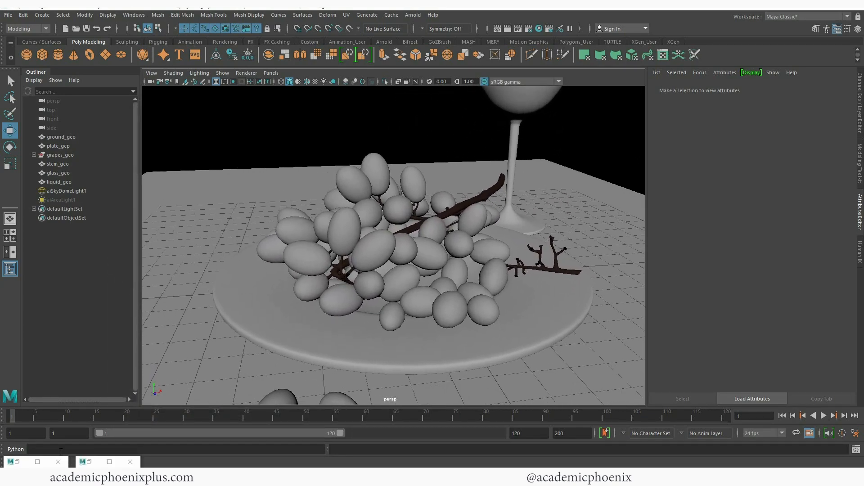
click(17, 461)
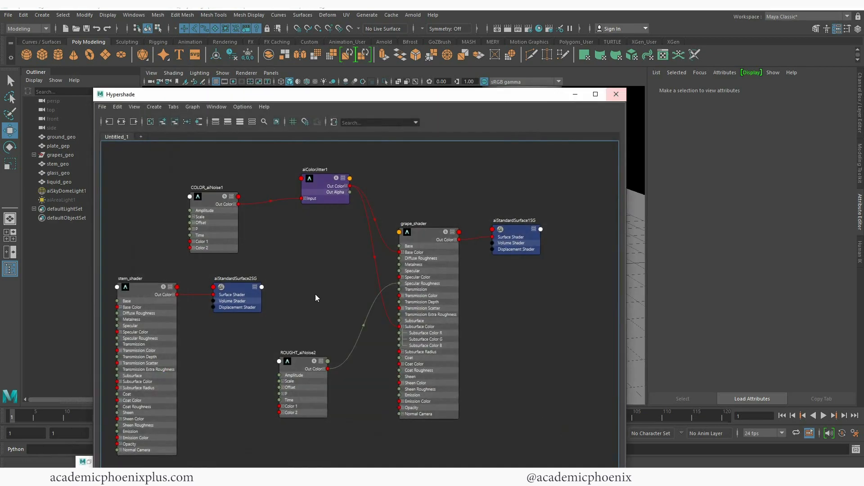
click(616, 94)
click(90, 462)
click(390, 108)
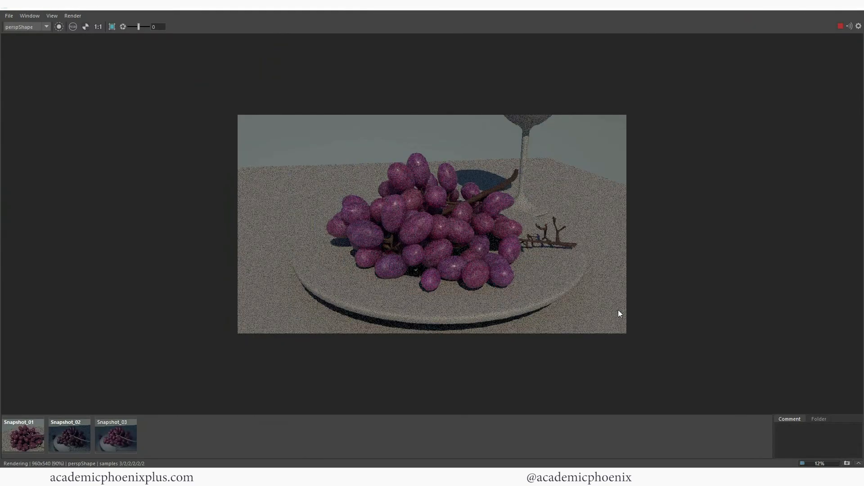